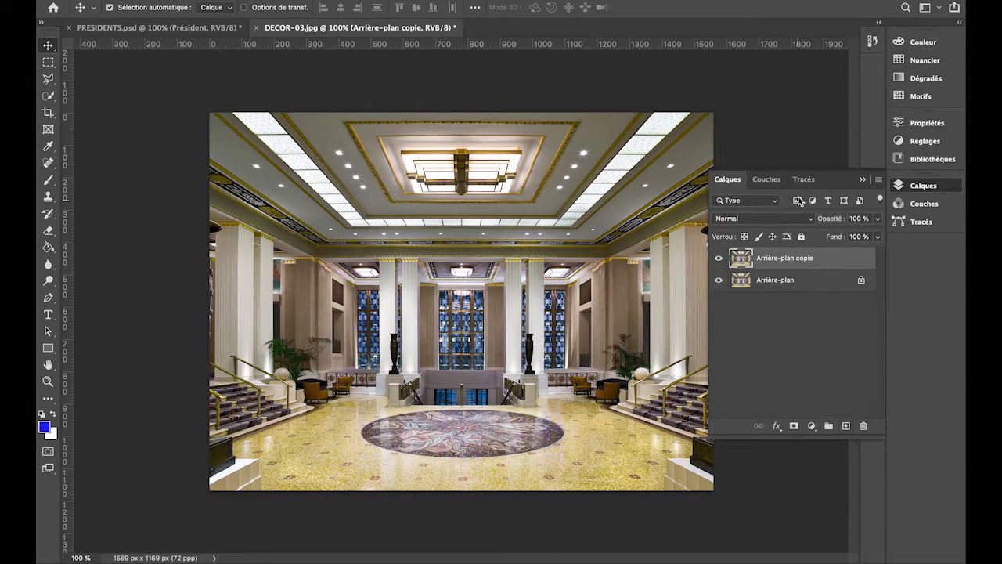
- Rename the background copy layer as DECOR
double_click(783, 259)
text(DECOR)
click(806, 328)
click(742, 263)
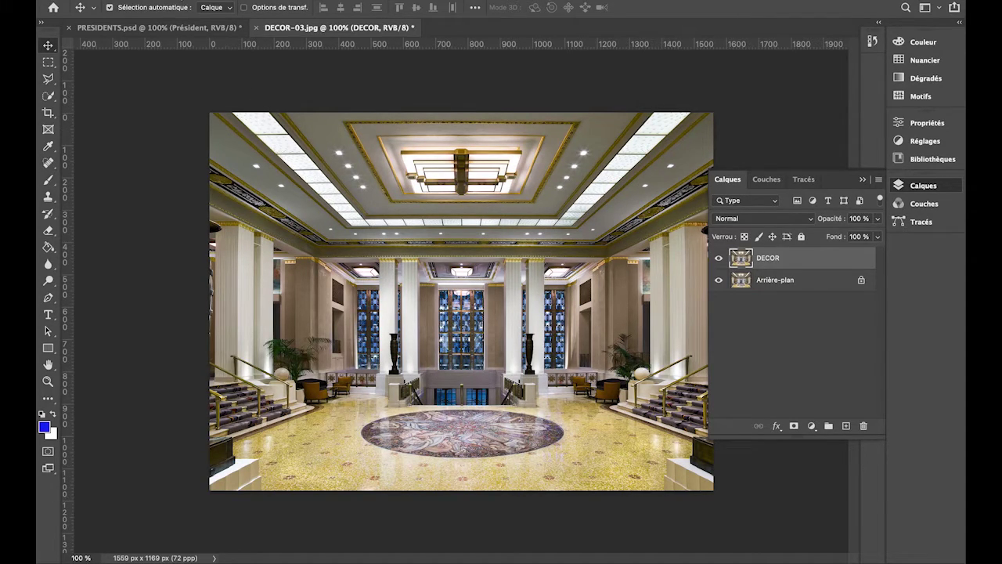
- Desaturate the DECOR layer so the hall photo is black and white
click(215, 1)
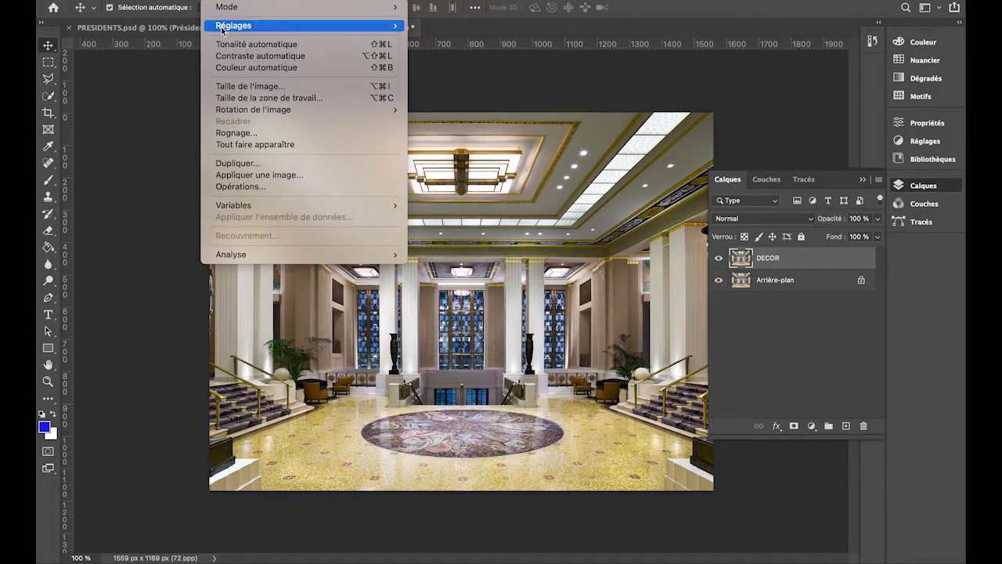
mouse_move(221, 30)
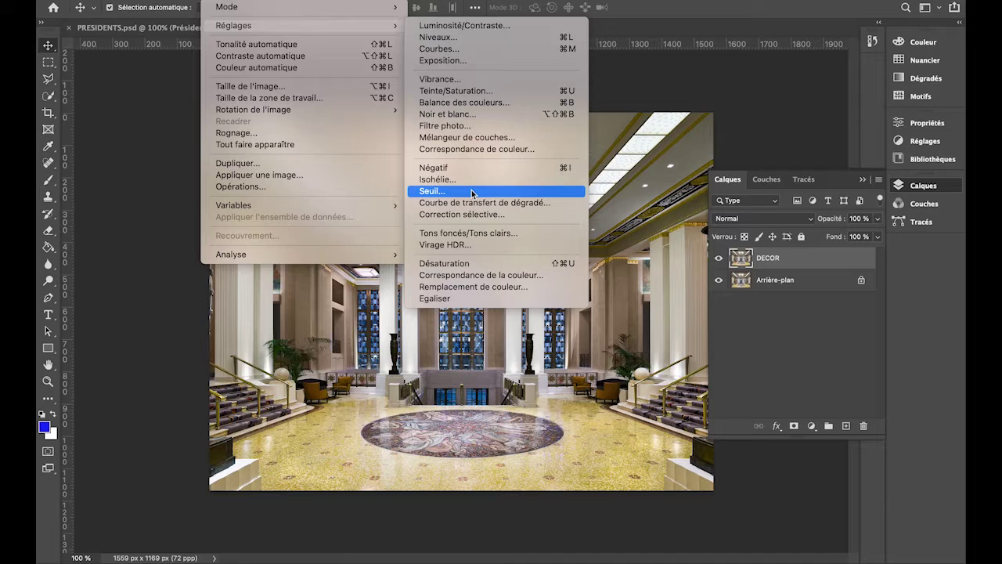
click(478, 264)
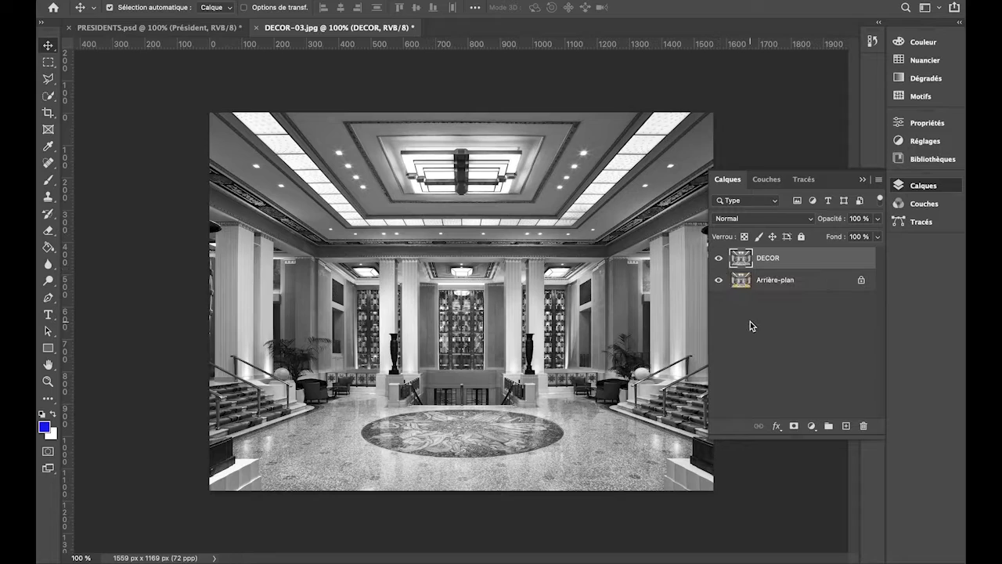
- Create a layer group above the DECOR layer, name it PRESIDENTS, and make it the active layer
click(829, 425)
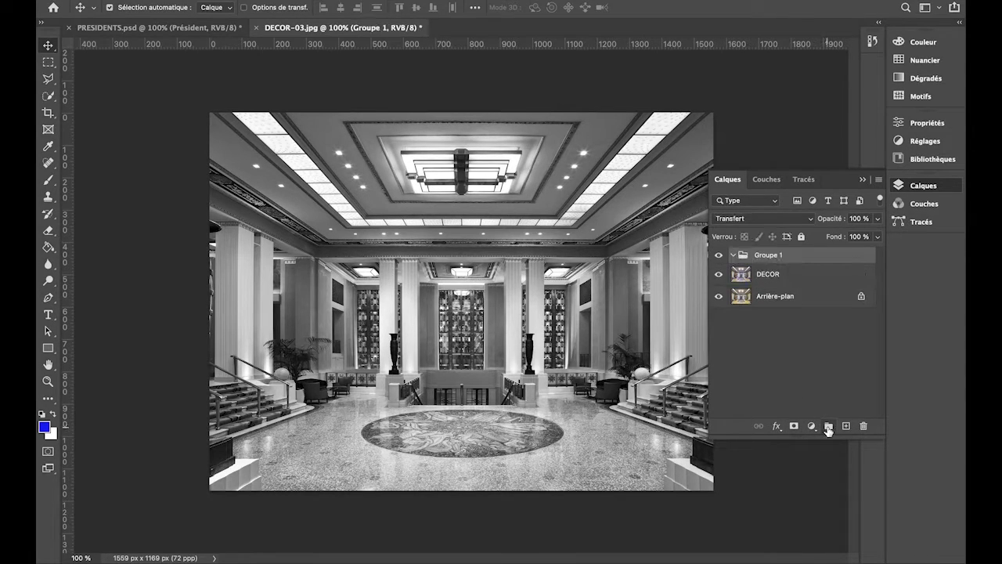
double_click(767, 256)
text(PRESIDENTS)
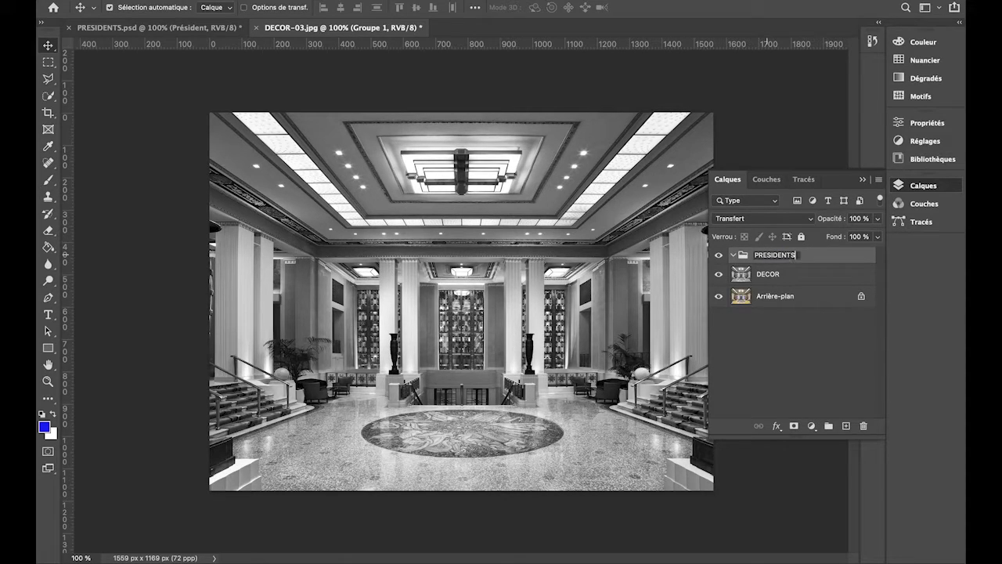
click(799, 272)
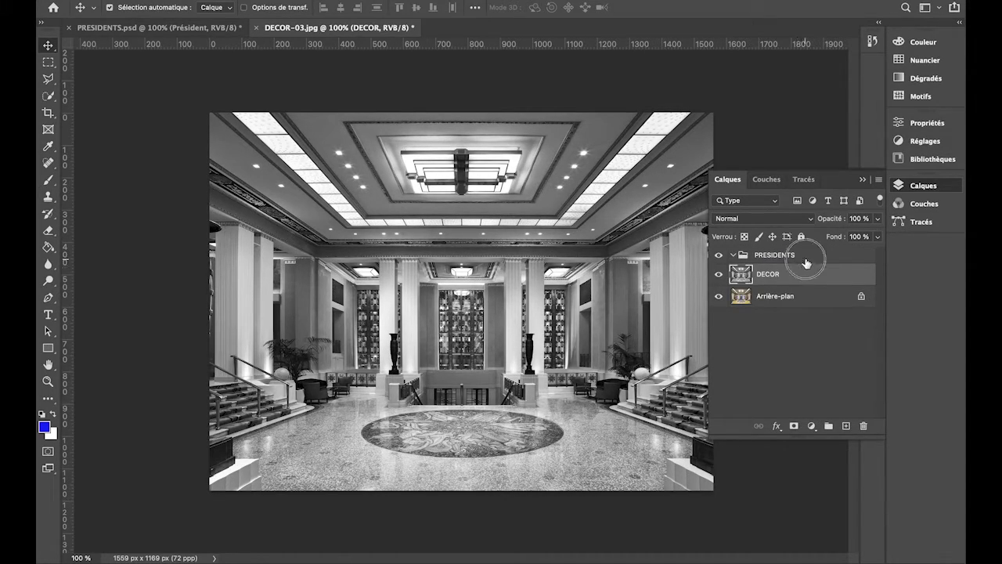
click(807, 262)
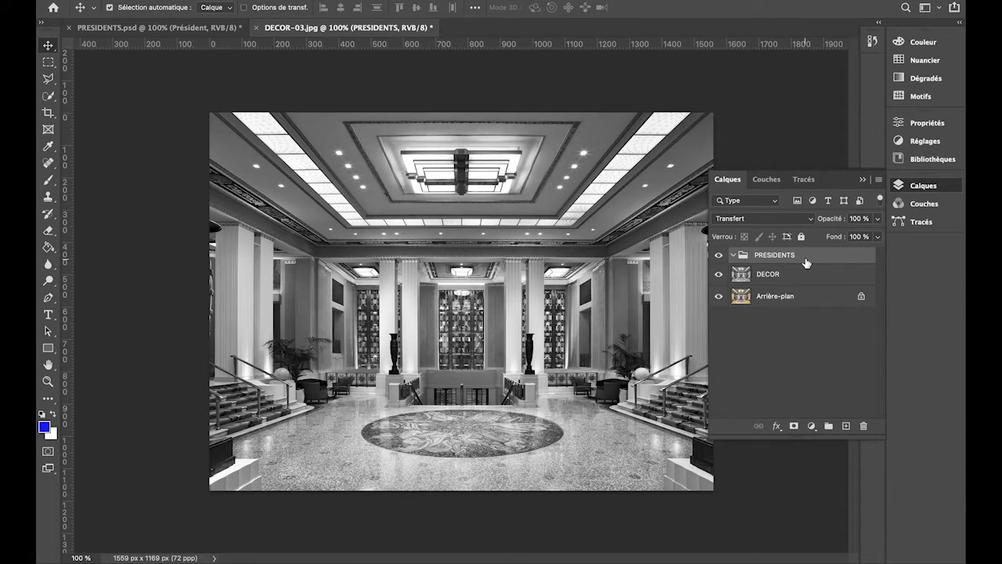
- Switch to Finder, open the Canada folder and preview the photo Justin Trudeau 08.jpg
key(super+Tab)
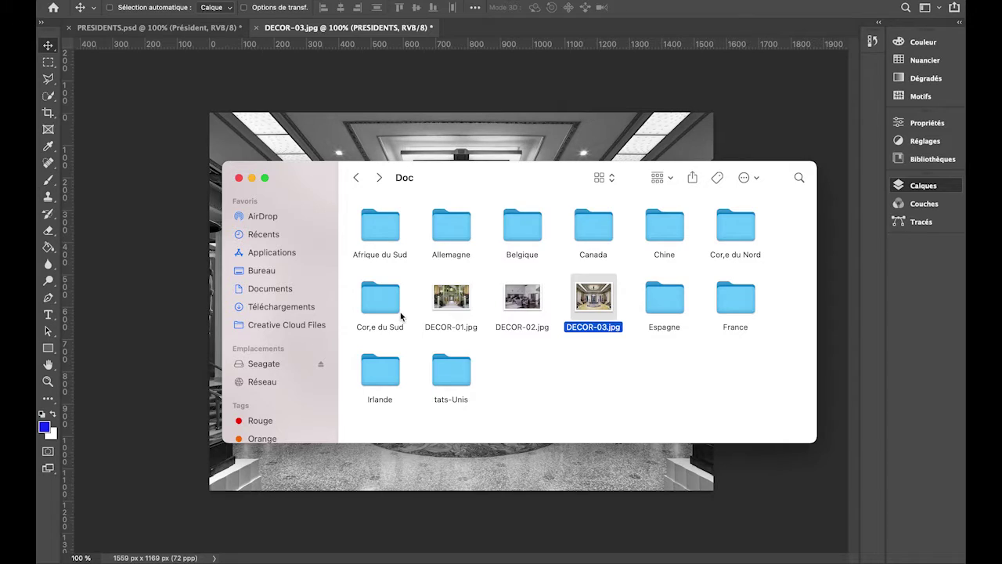
click(575, 228)
double_click(576, 228)
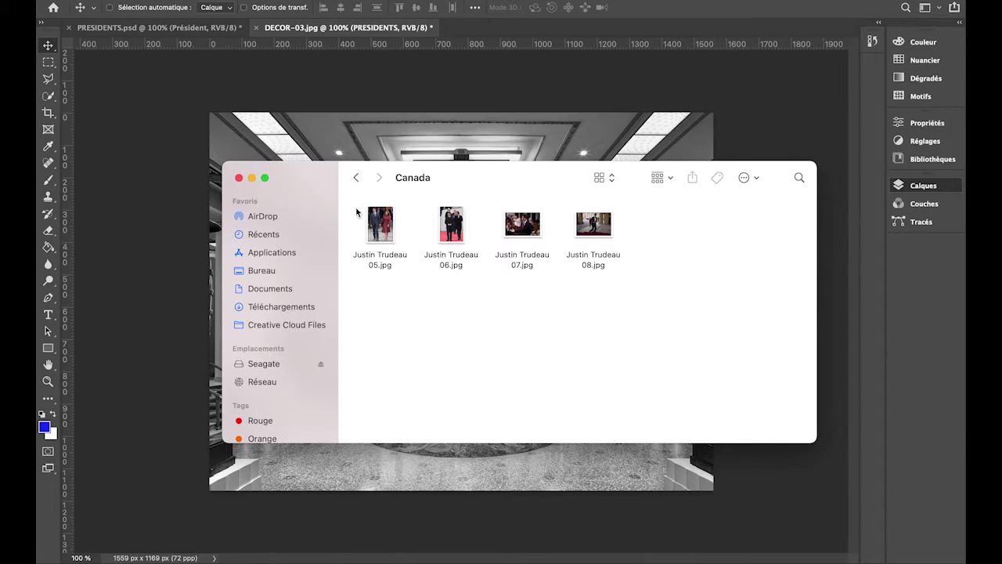
click(586, 237)
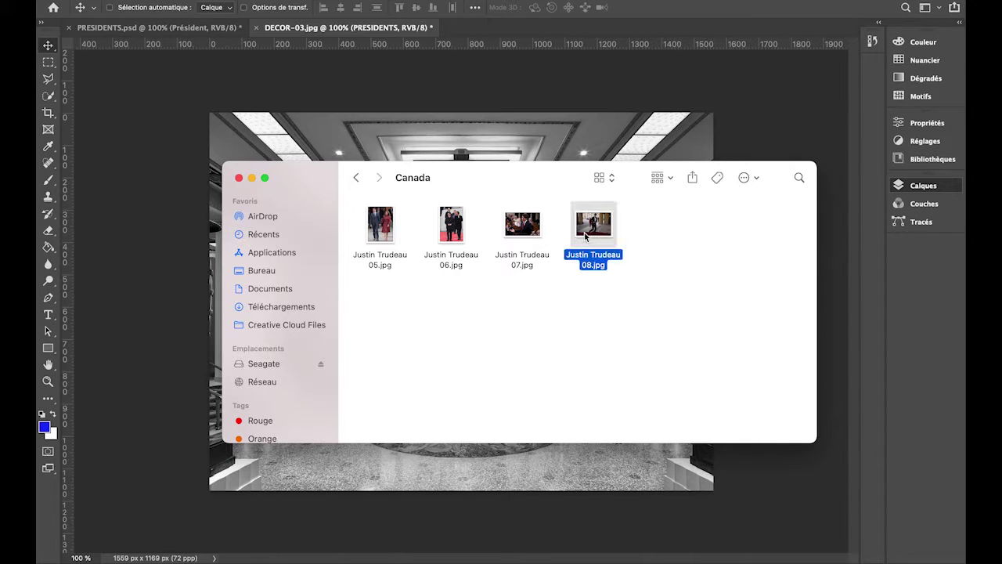
double_click(586, 236)
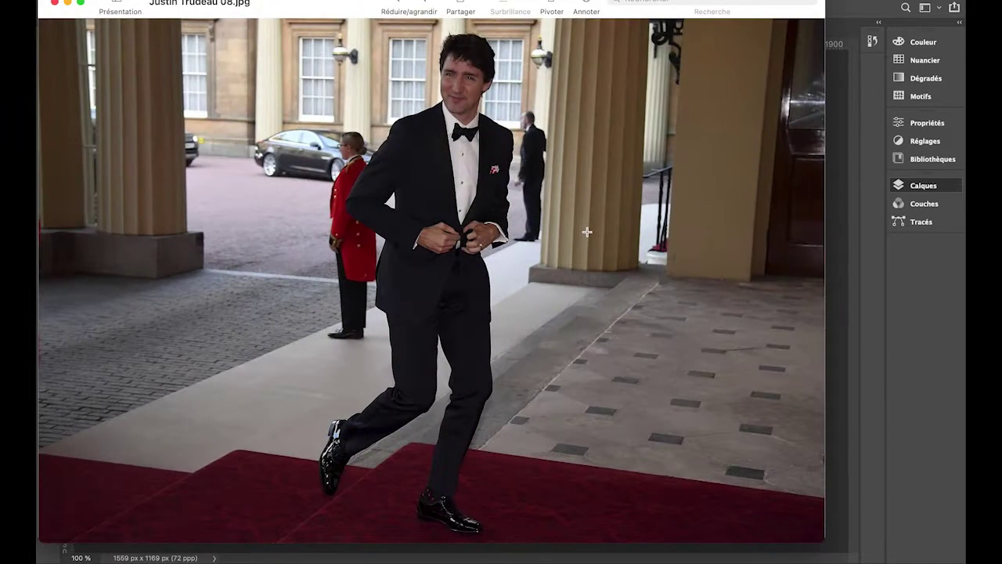
click(54, 3)
- Place Justin Trudeau 08.jpg into the DECOR-03.jpg document and move its layer inside the PRESIDENTS group
drag(547, 177, 737, 149)
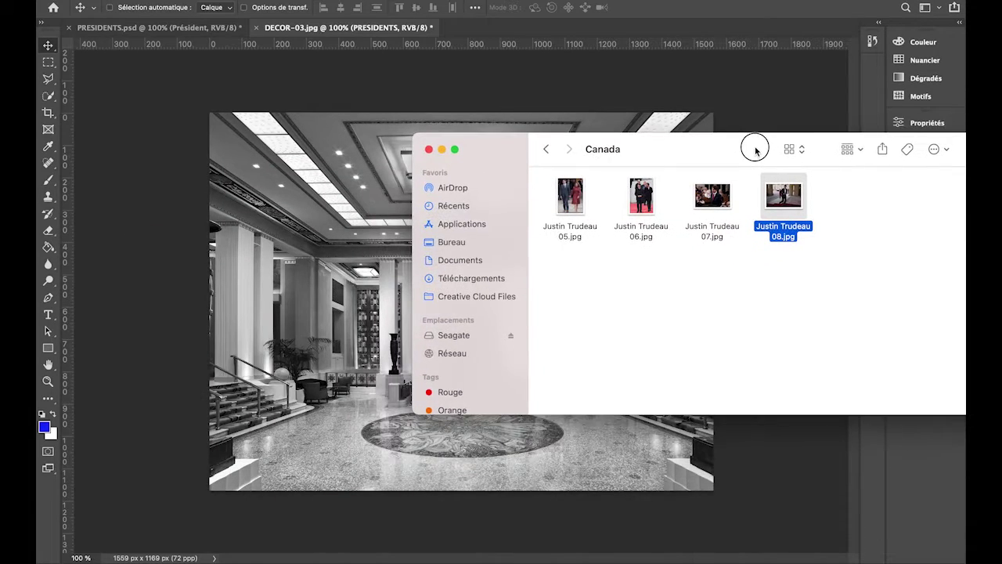
drag(786, 195, 345, 183)
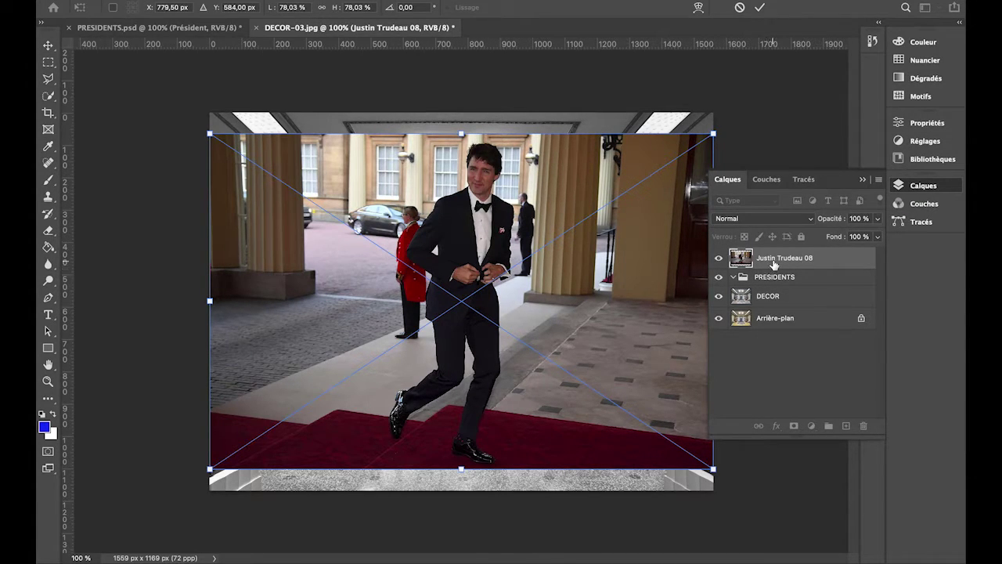
drag(774, 264, 780, 281)
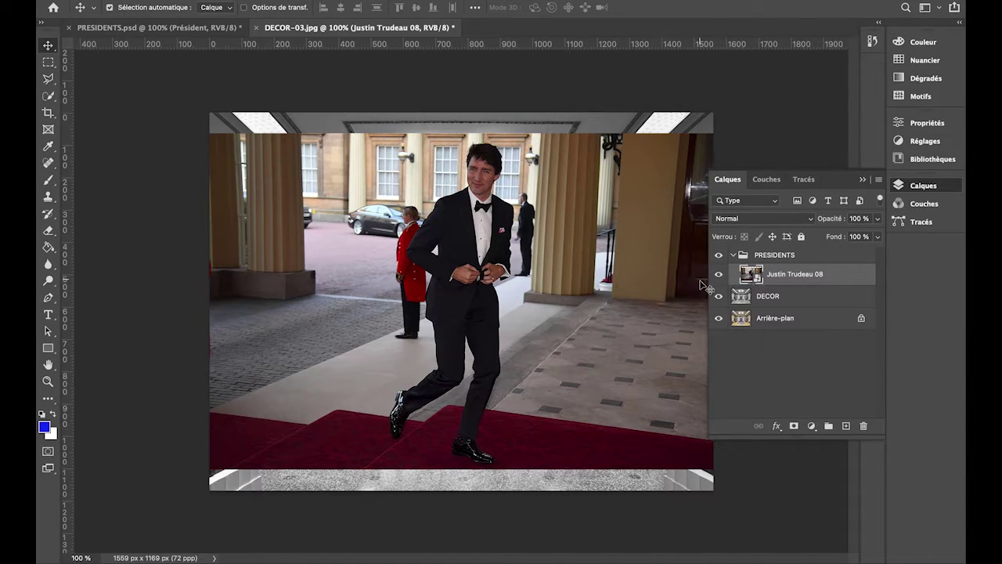
- Switch the layer thumbnails to the large size
click(809, 354)
right_click(809, 354)
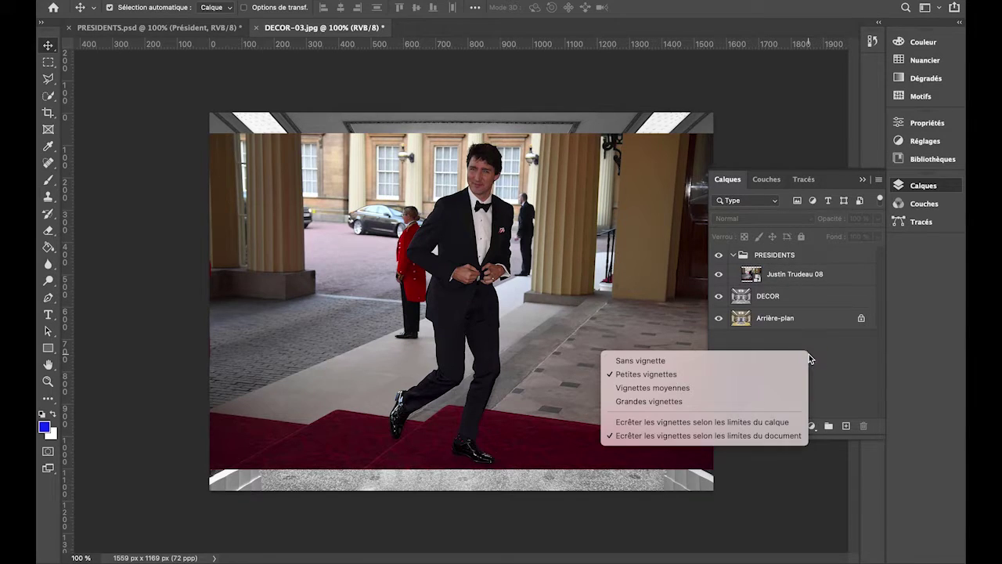
click(737, 401)
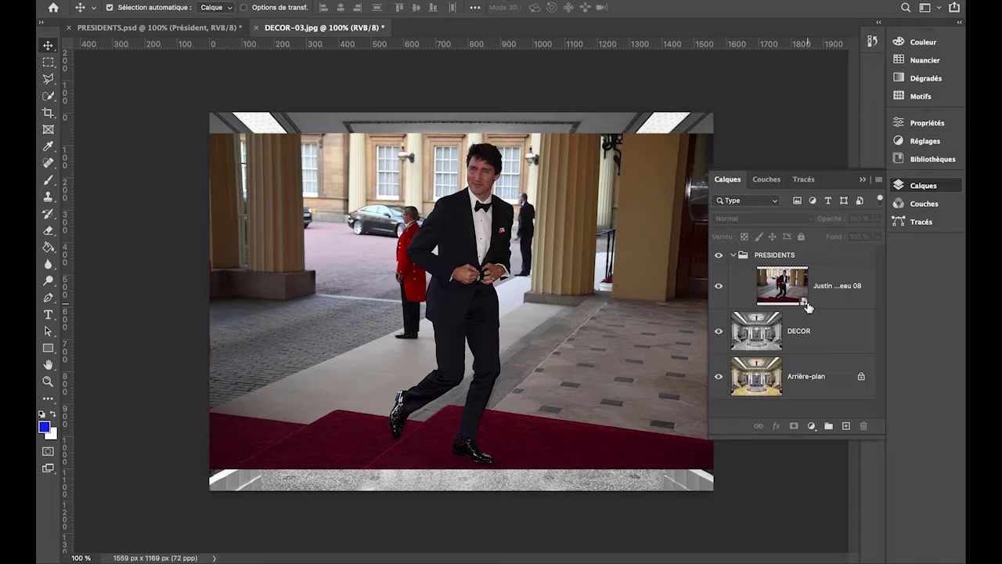
key(super+Tab)
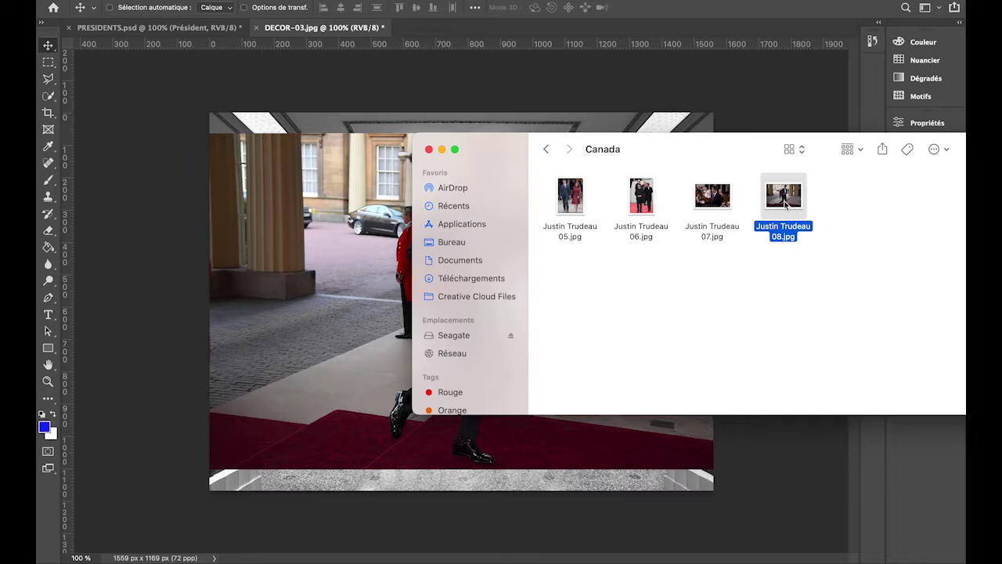
key(super+Tab)
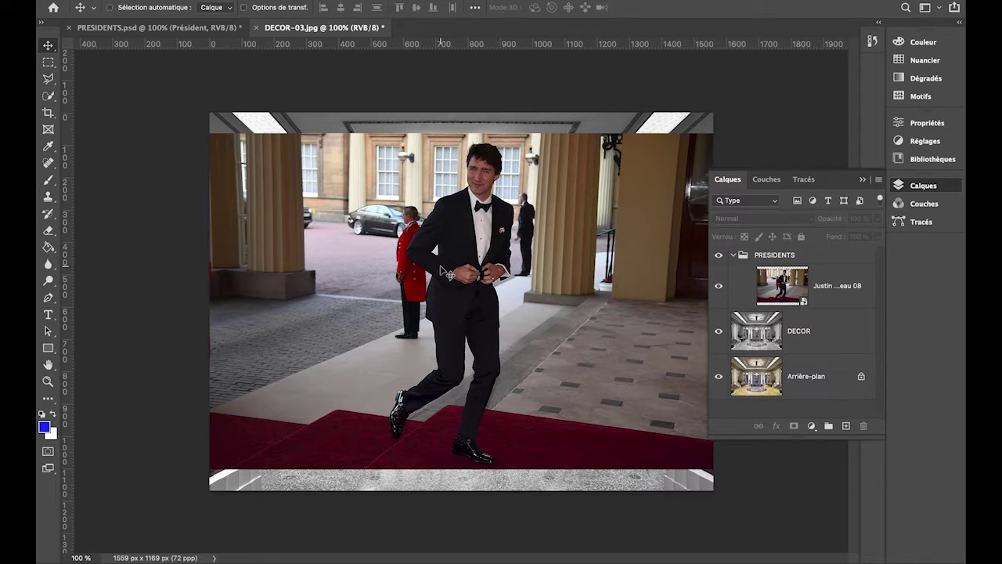
key(super+Tab)
- Rasterize the Justin Trudeau 08 smart object layer
right_click(800, 289)
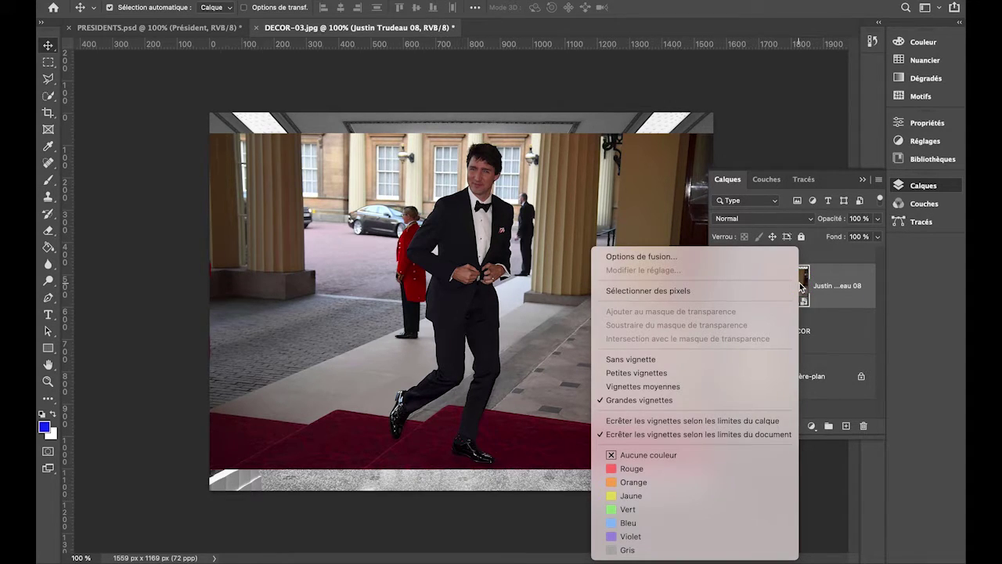
click(833, 287)
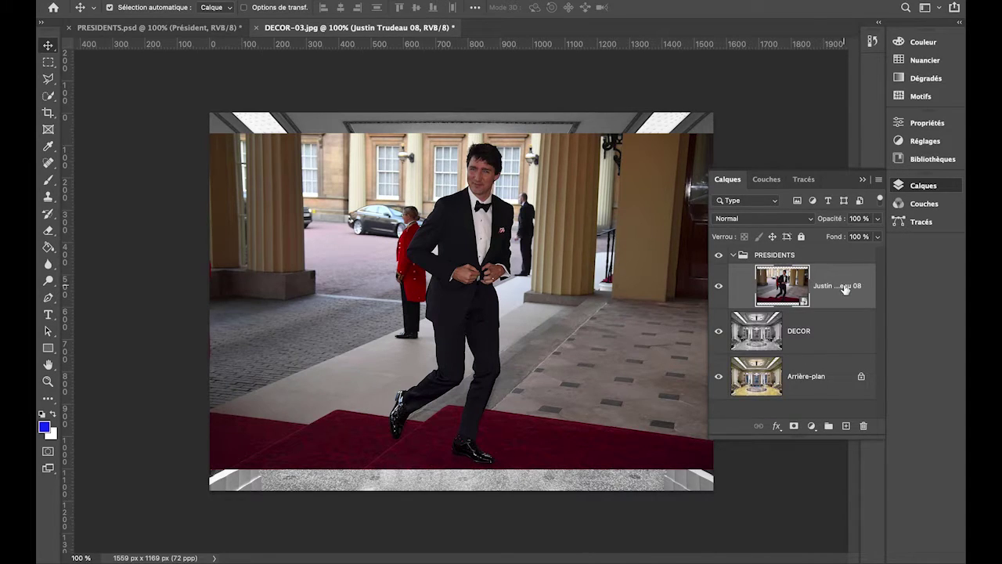
right_click(845, 289)
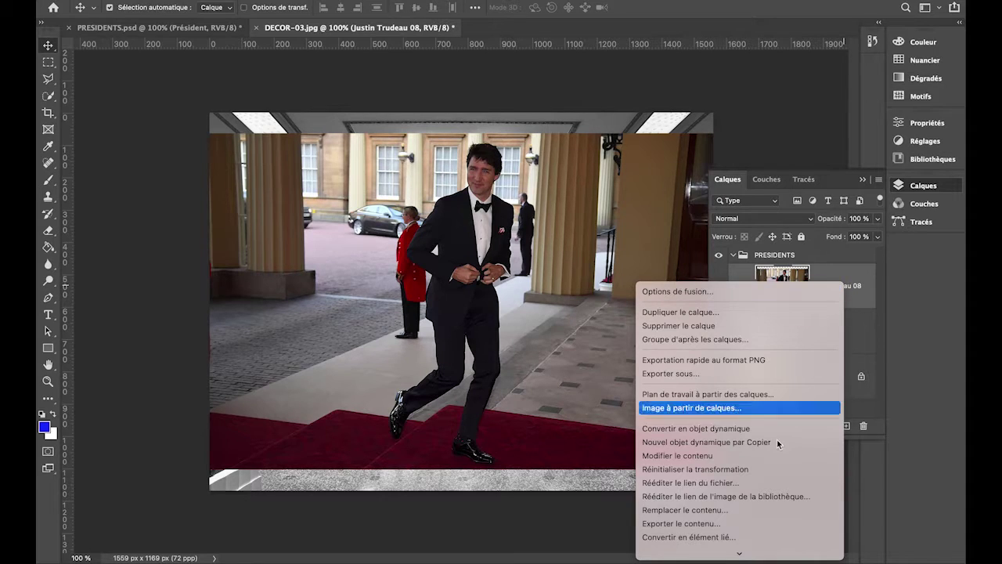
mouse_move(748, 554)
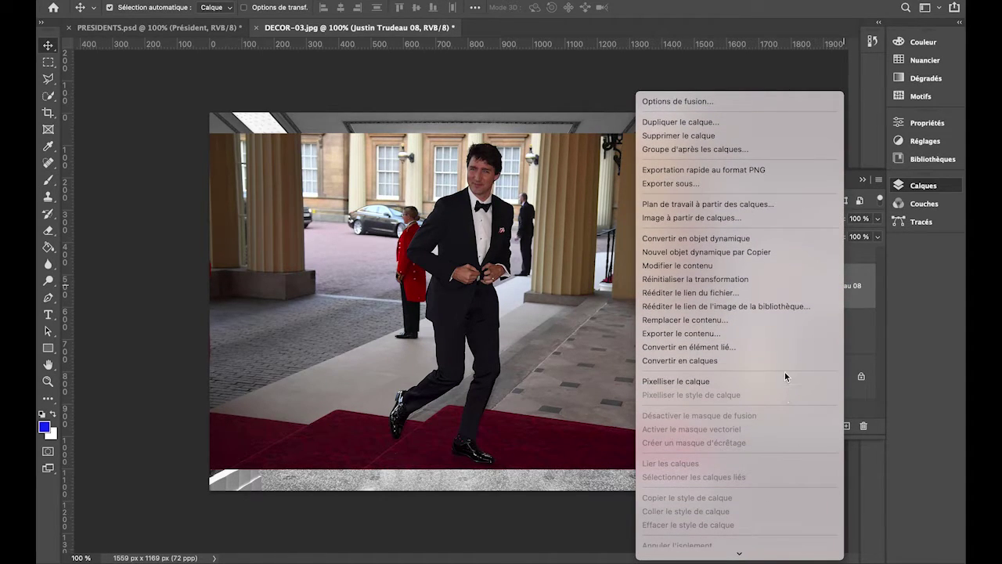
click(722, 387)
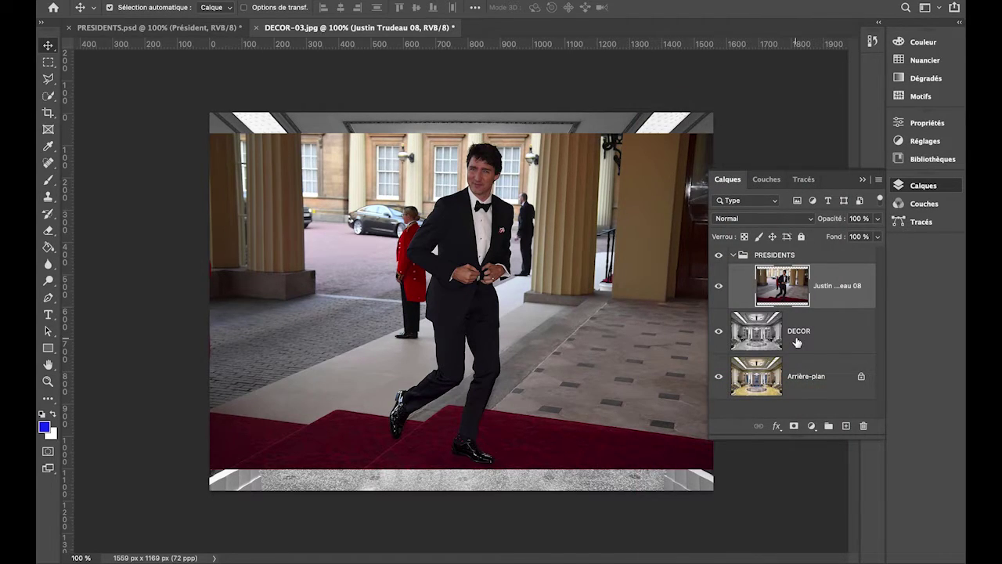
- Set the layer thumbnails to the small size
right_click(822, 407)
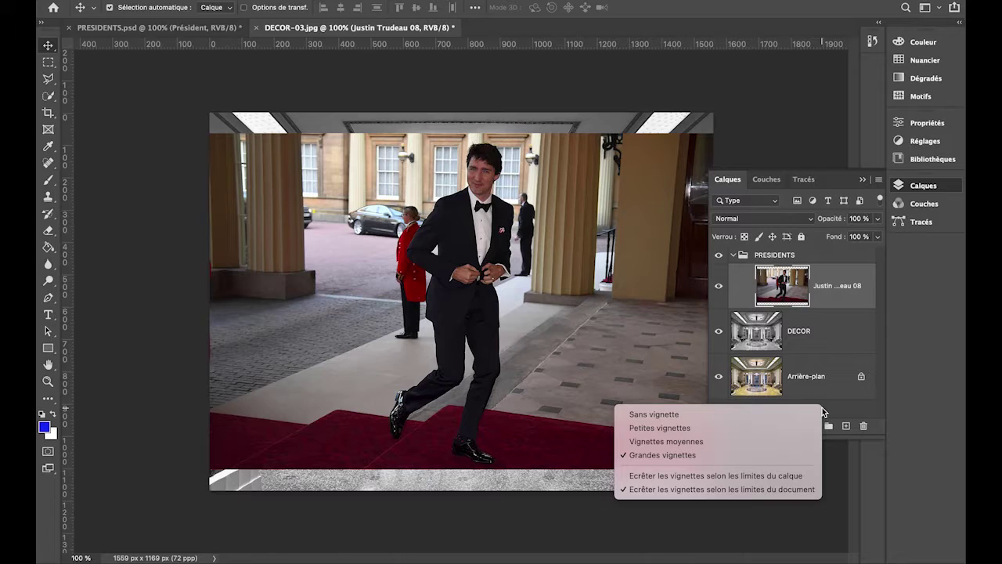
click(753, 428)
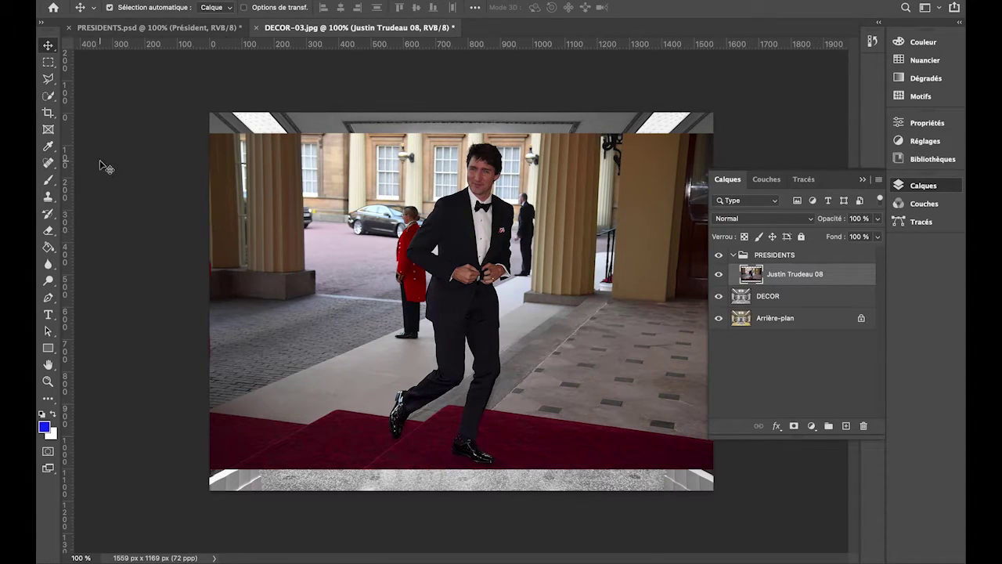
- Use the Quick Selection tool to select the background beside the man in the tuxedo, including the guard in red
click(48, 97)
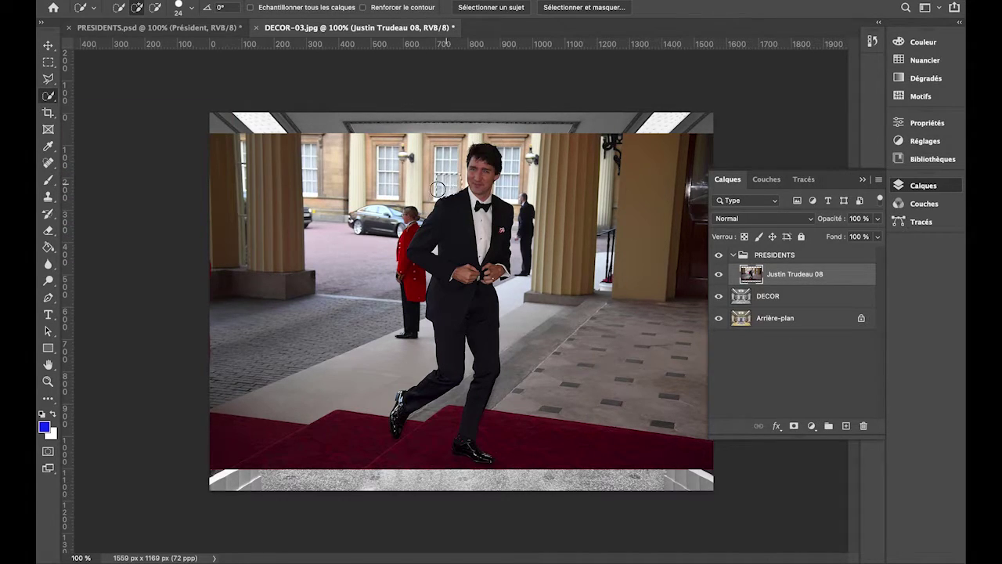
mouse_move(401, 239)
mouse_down()
mouse_move(398, 281)
mouse_move(408, 161)
mouse_move(412, 329)
mouse_move(414, 321)
mouse_up()
scroll(409, 257, up, 3)
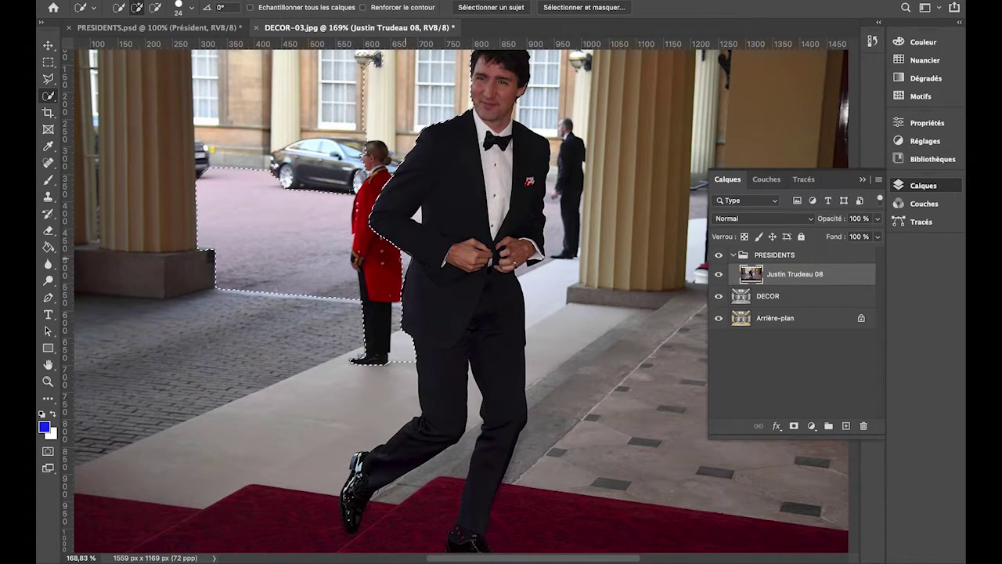
- Reduce the Quick Selection brush to 12 px and add the small gap between the man's bent arm and jacket to the selection
scroll(404, 259, up, 5)
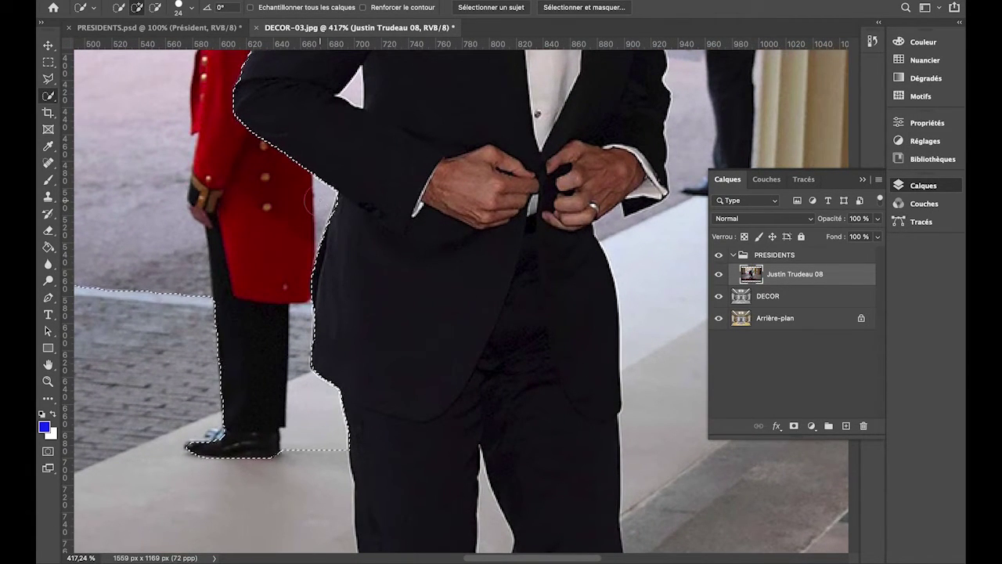
click(353, 100)
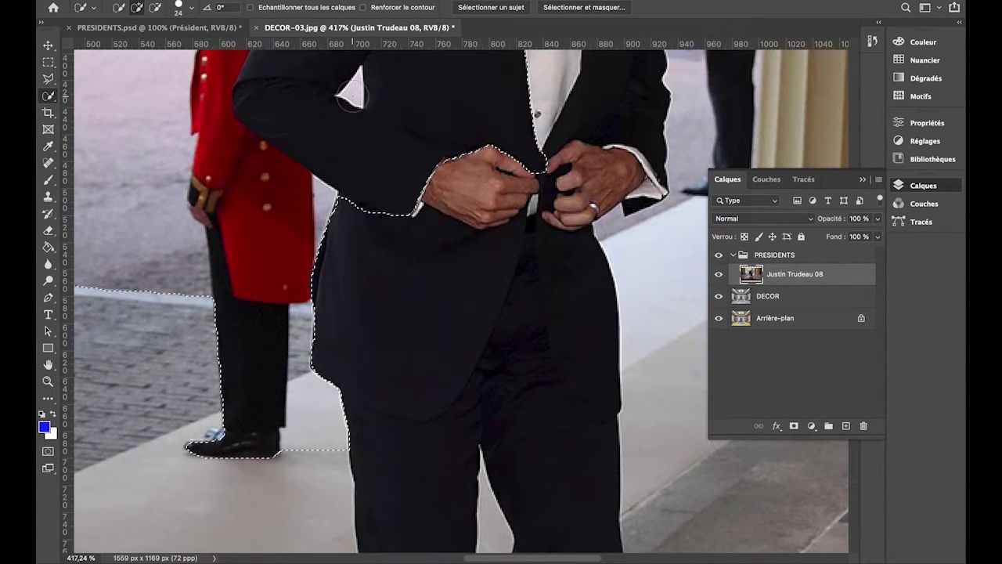
click(352, 95)
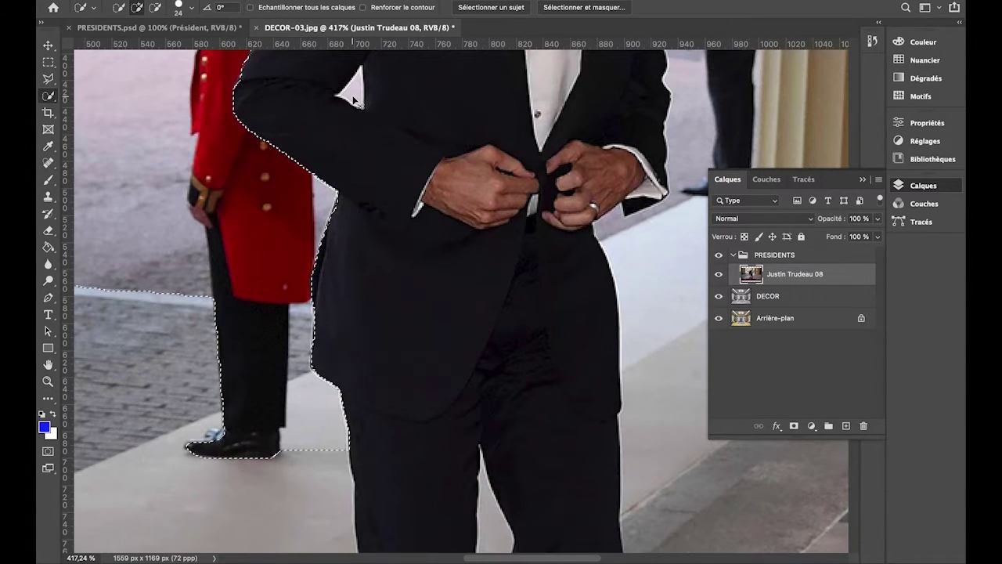
click(192, 10)
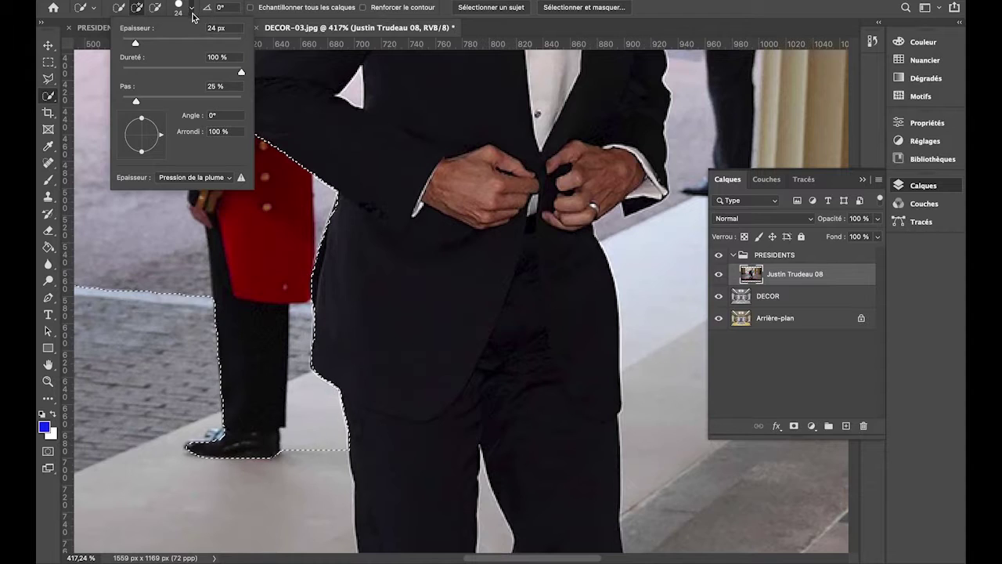
drag(130, 45, 128, 41)
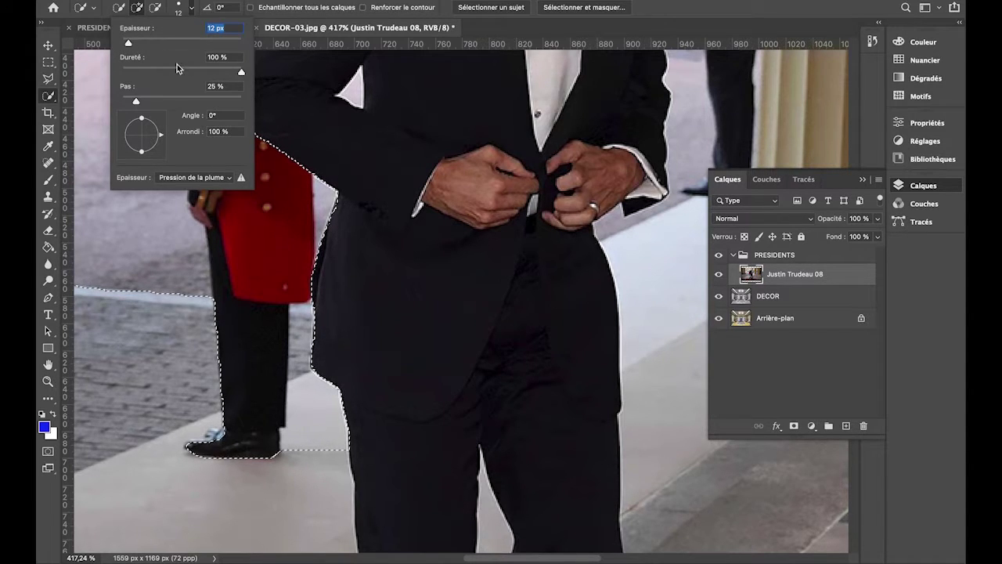
key(Return)
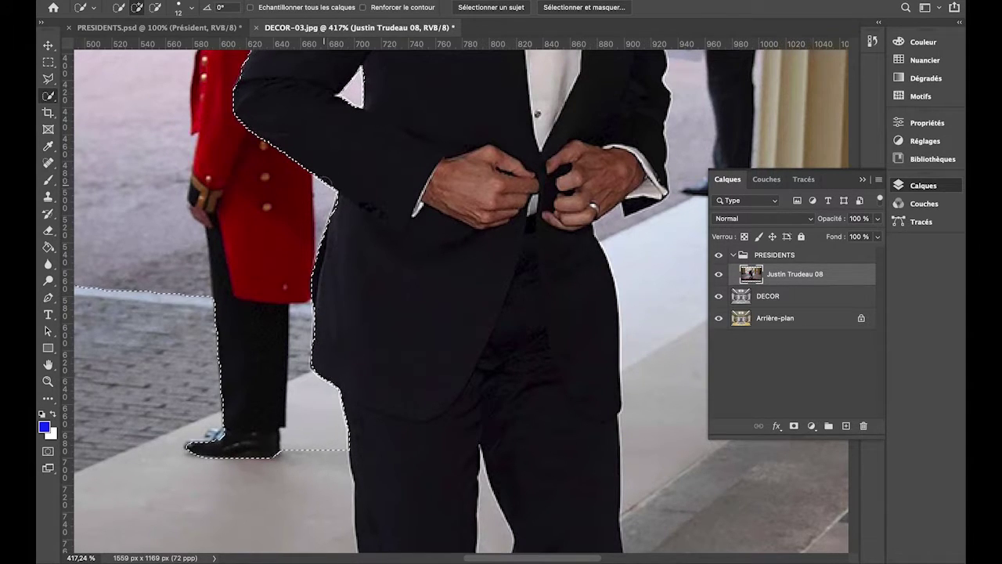
scroll(321, 298, down, 5)
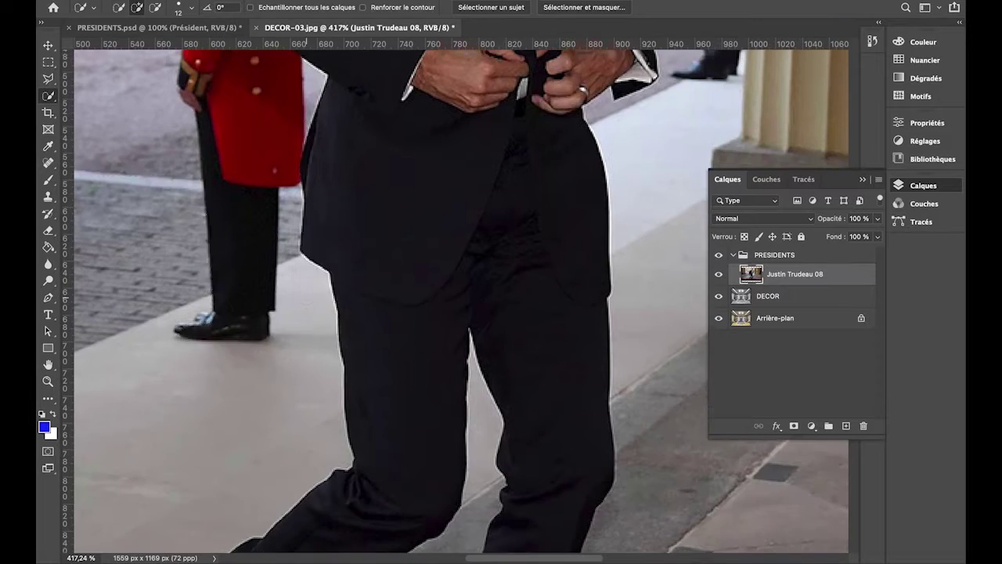
- Add the pale paving behind the man's trailing leg and the gap between his thighs to the Quick Selection
mouse_move(305, 305)
mouse_down()
mouse_move(306, 339)
mouse_move(259, 381)
mouse_move(213, 396)
mouse_up()
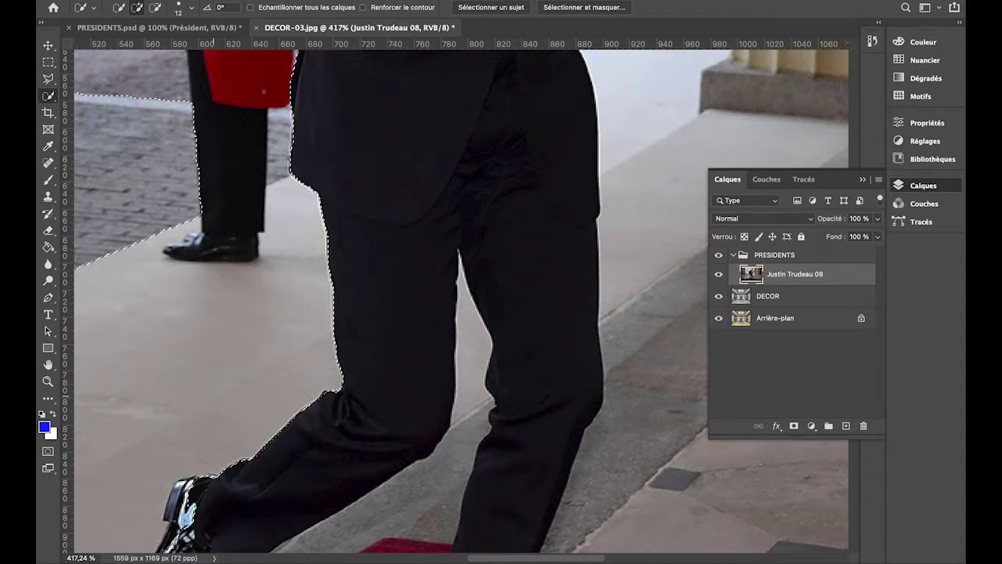
key(super+minus)
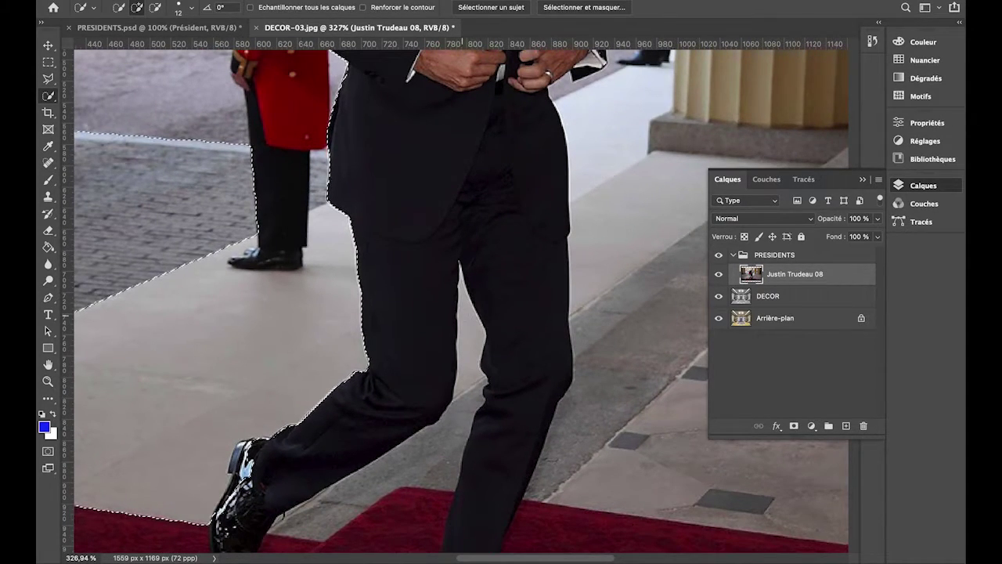
click(468, 316)
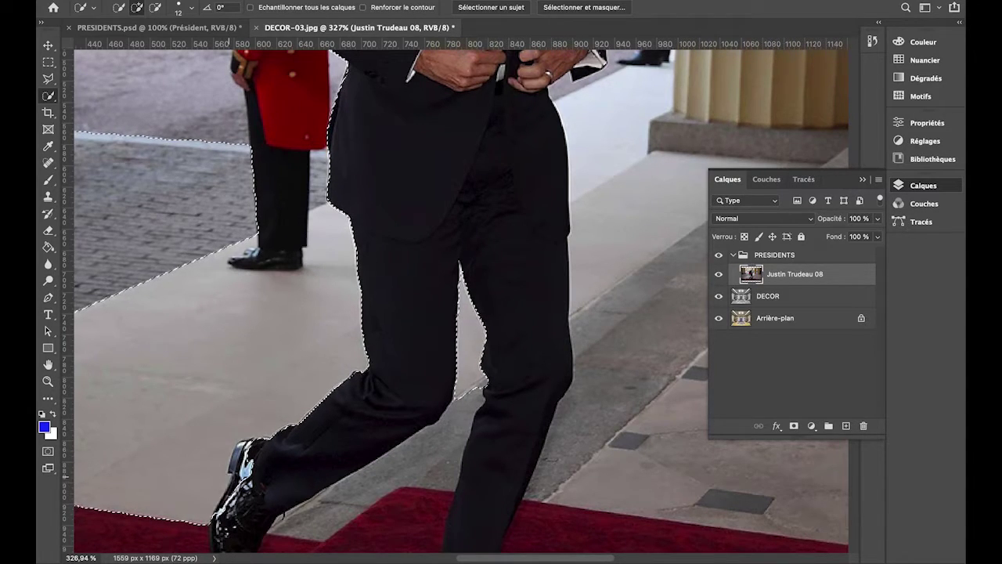
- Subtract the heel of the man's raised shoe from the background selection
key(ctrl+plus)
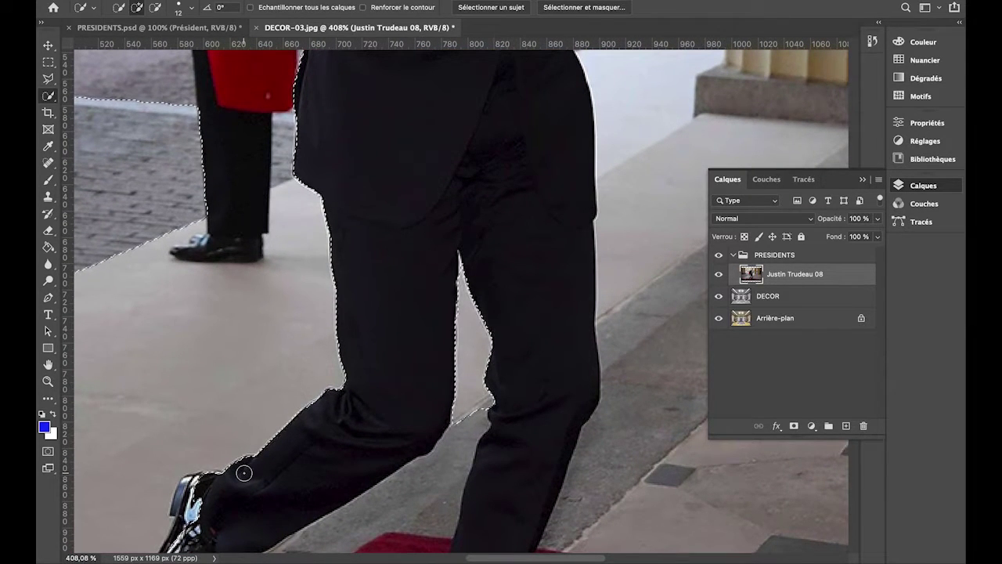
scroll(244, 473, right, 5)
scroll(244, 473, down, 10)
scroll(244, 473, left, 5)
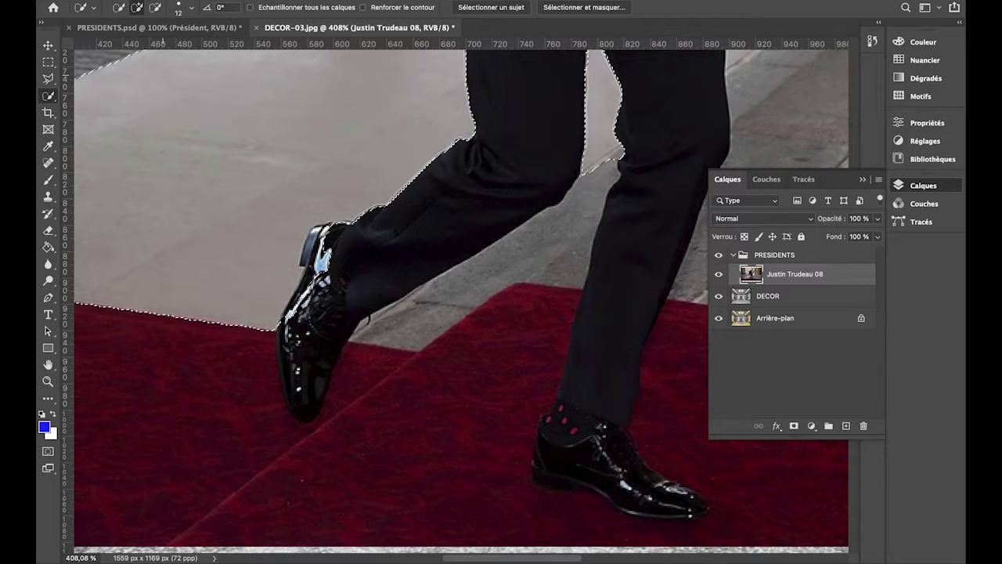
click(155, 9)
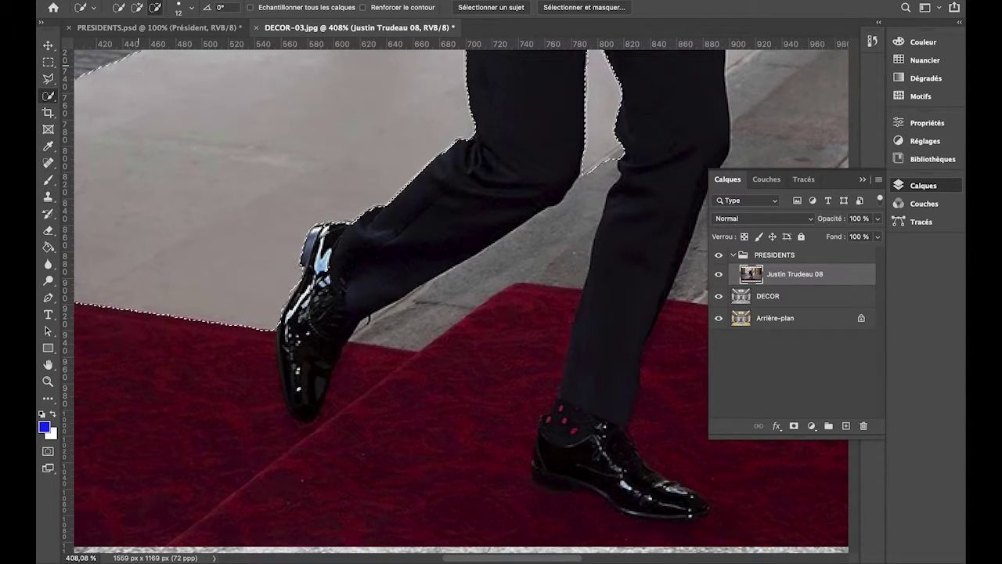
- Add the red carpet around the raised shoe and the ground between the legs to the selection, then subtract the shoe itself
click(137, 10)
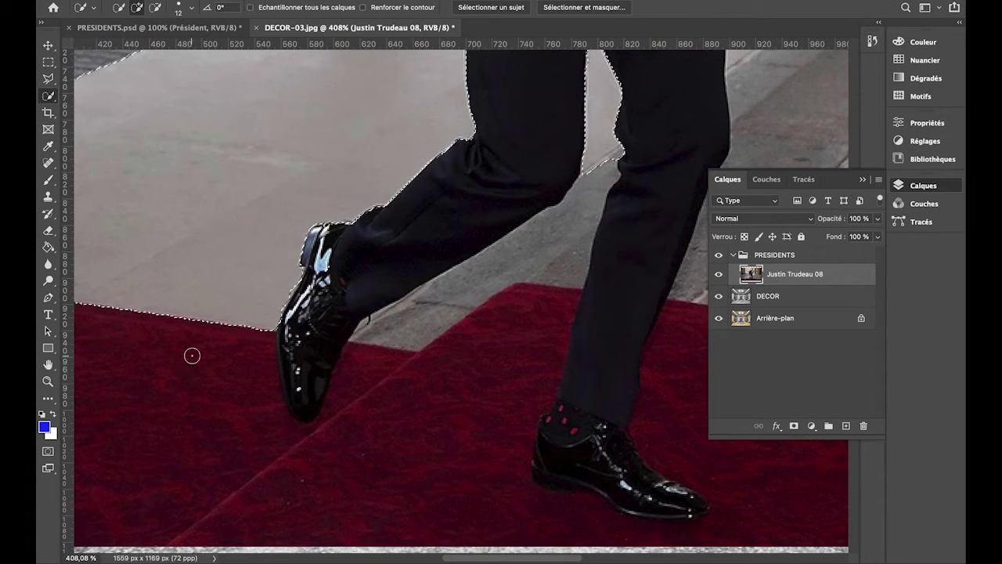
drag(220, 362, 240, 402)
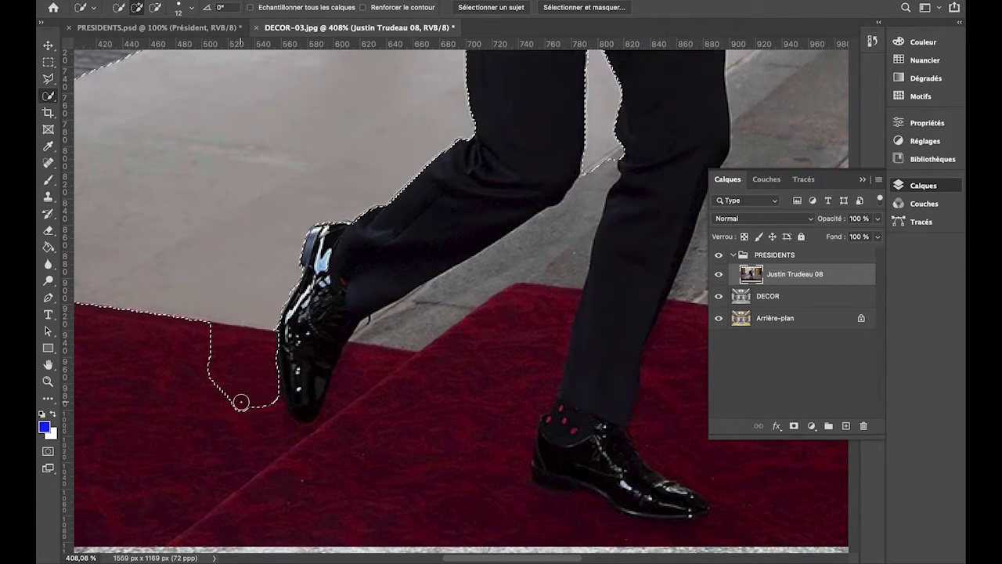
mouse_move(213, 347)
mouse_down()
mouse_move(226, 421)
mouse_move(190, 358)
mouse_move(353, 423)
mouse_move(363, 396)
mouse_up()
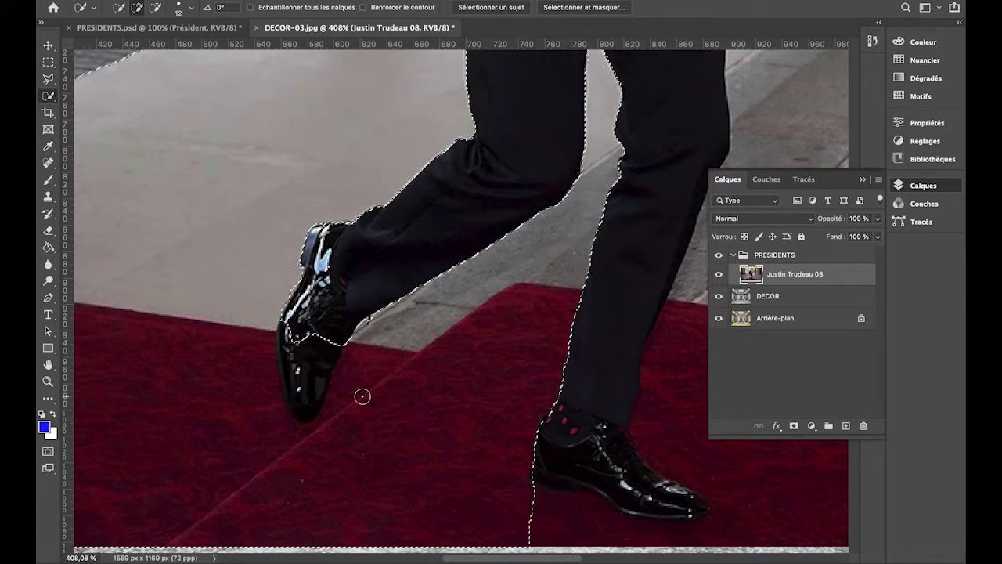
click(155, 8)
mouse_move(307, 347)
mouse_down()
mouse_move(320, 349)
mouse_move(311, 390)
mouse_up()
click(288, 373)
- Extend the selection over the carpet beneath the front shoe and subtract the shoe and sock from it
scroll(443, 415, down, 5)
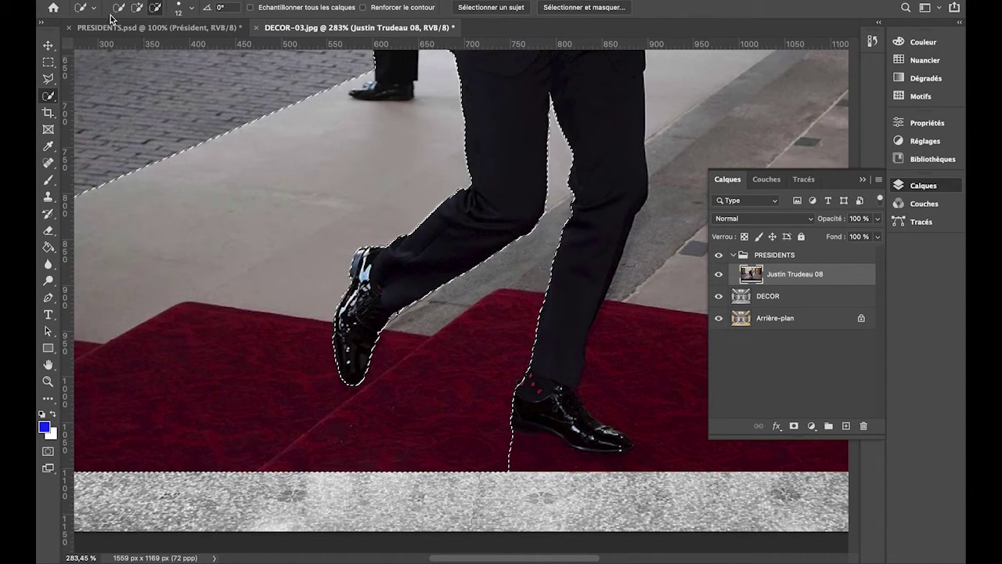
click(137, 10)
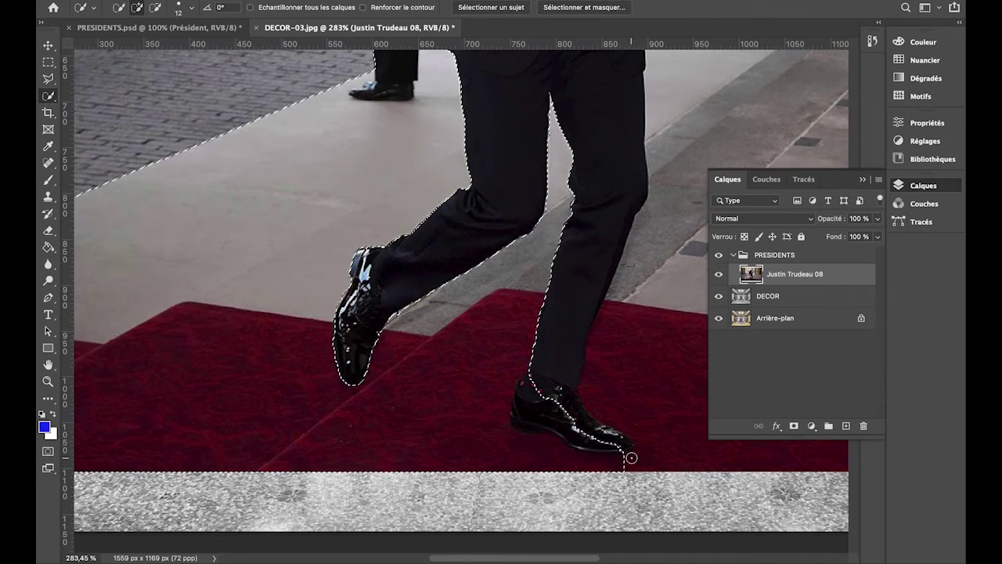
click(155, 7)
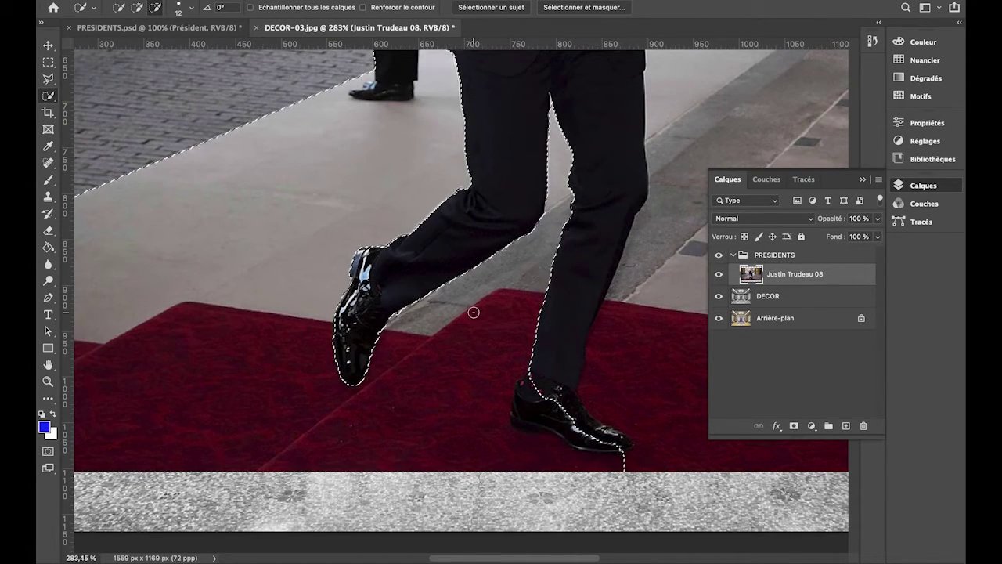
mouse_move(527, 388)
mouse_down()
mouse_move(525, 411)
mouse_move(577, 433)
mouse_up()
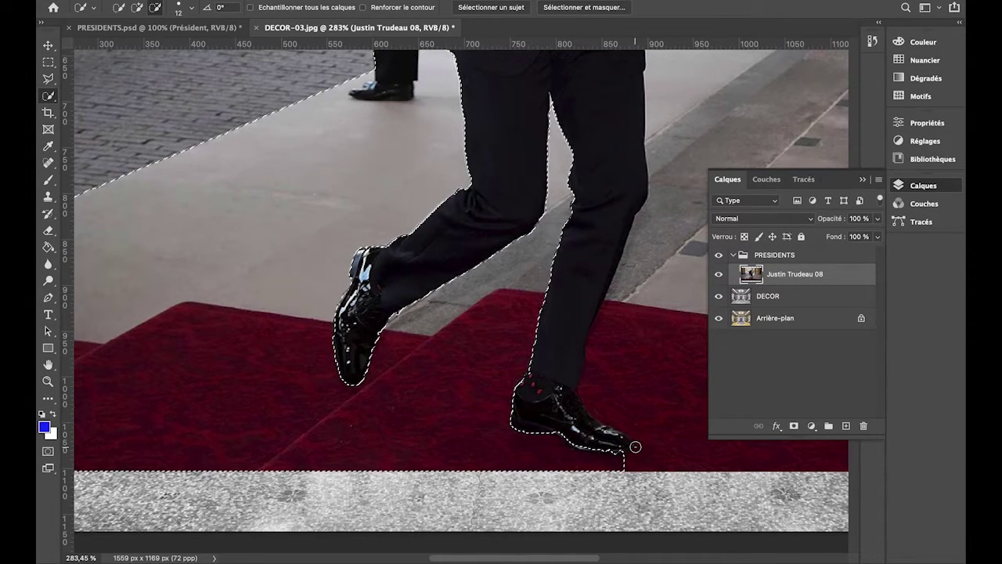
- Add the red carpet and grey paving in front of the man's planted leg to the selection, up to above the knee
scroll(635, 446, down, 2)
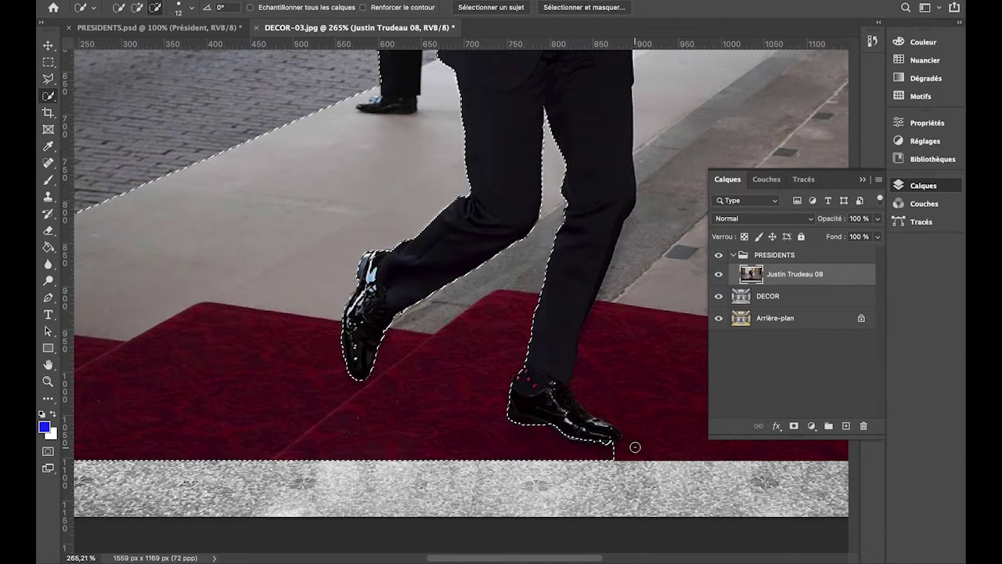
scroll(636, 447, down, 3)
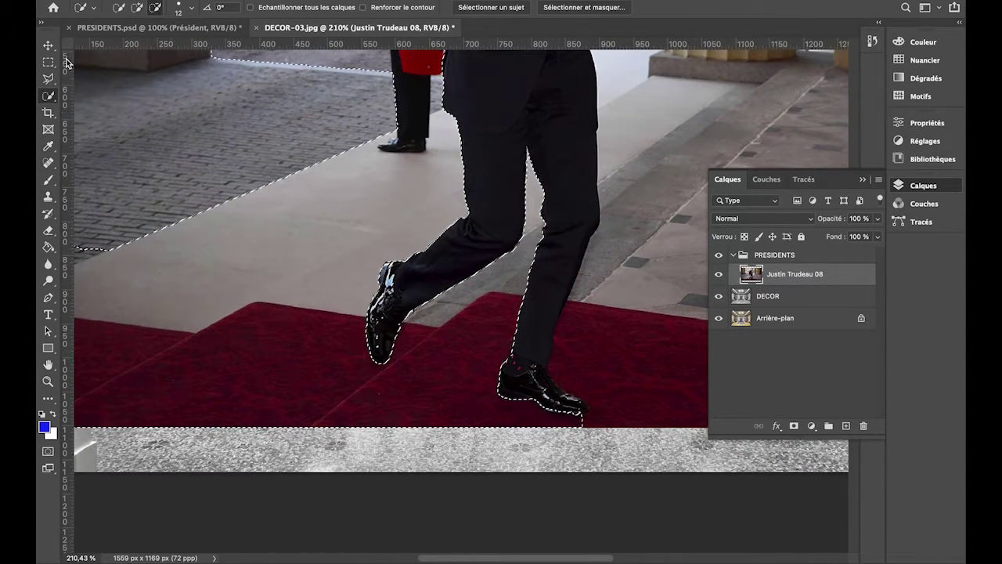
click(140, 8)
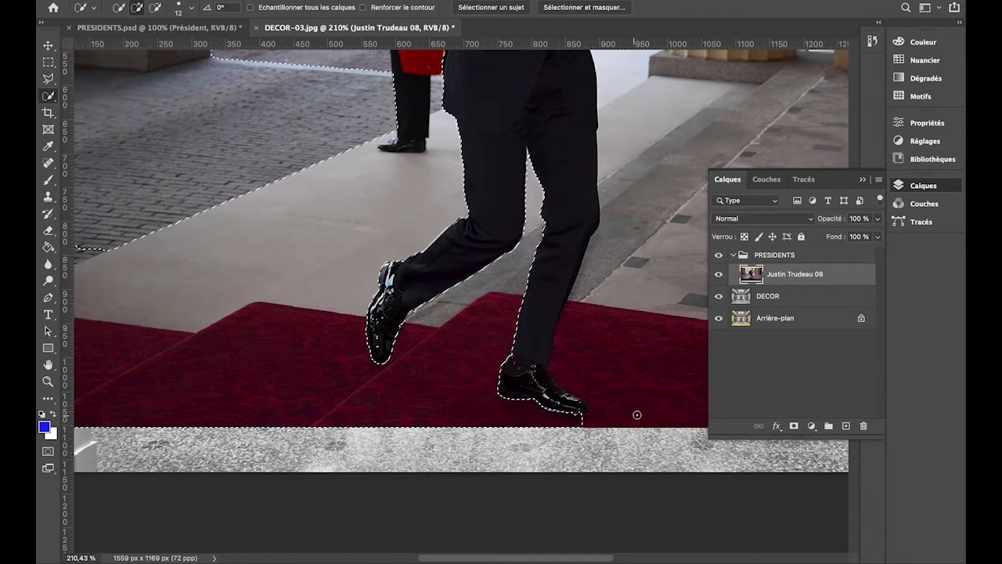
drag(660, 278, 657, 364)
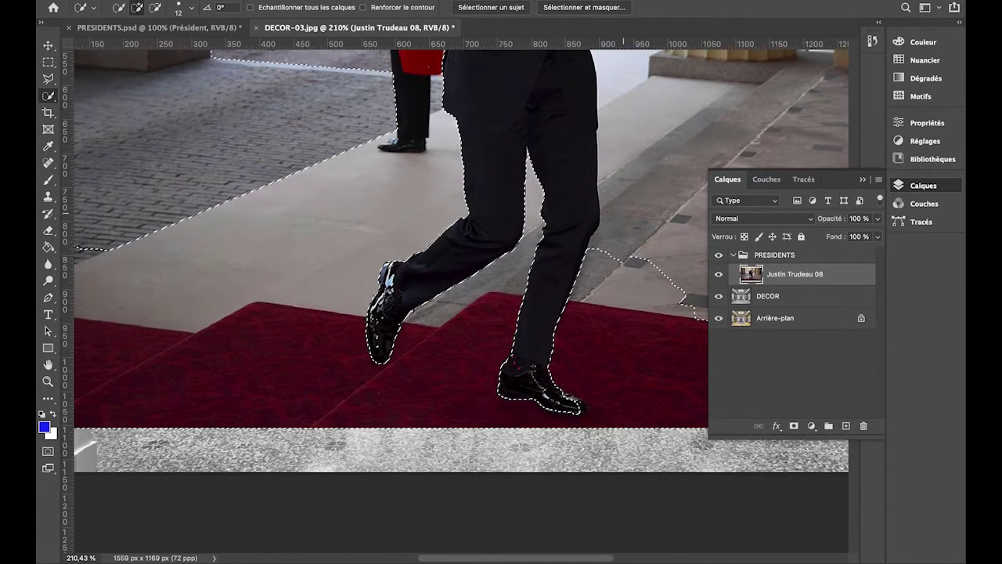
mouse_move(599, 242)
mouse_down()
mouse_move(622, 210)
mouse_move(617, 186)
mouse_up()
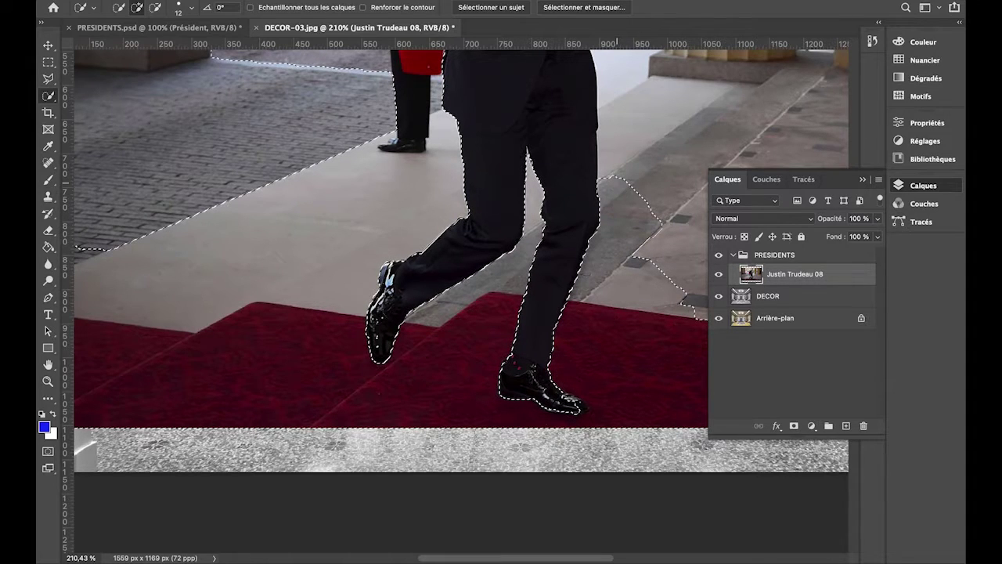
- Subtract the toe of the front shoe from the background selection
scroll(592, 393, up, 1)
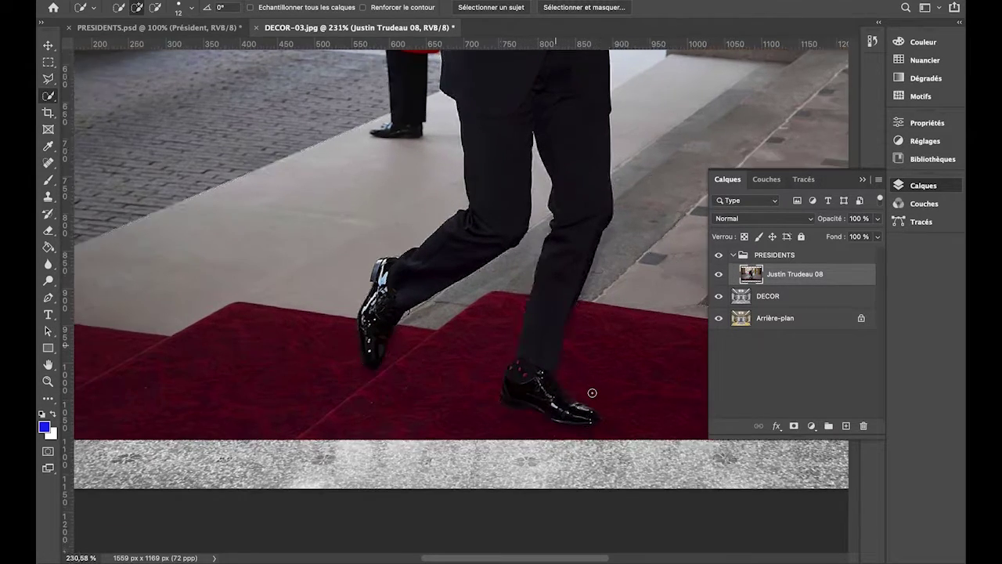
scroll(592, 392, up, 5)
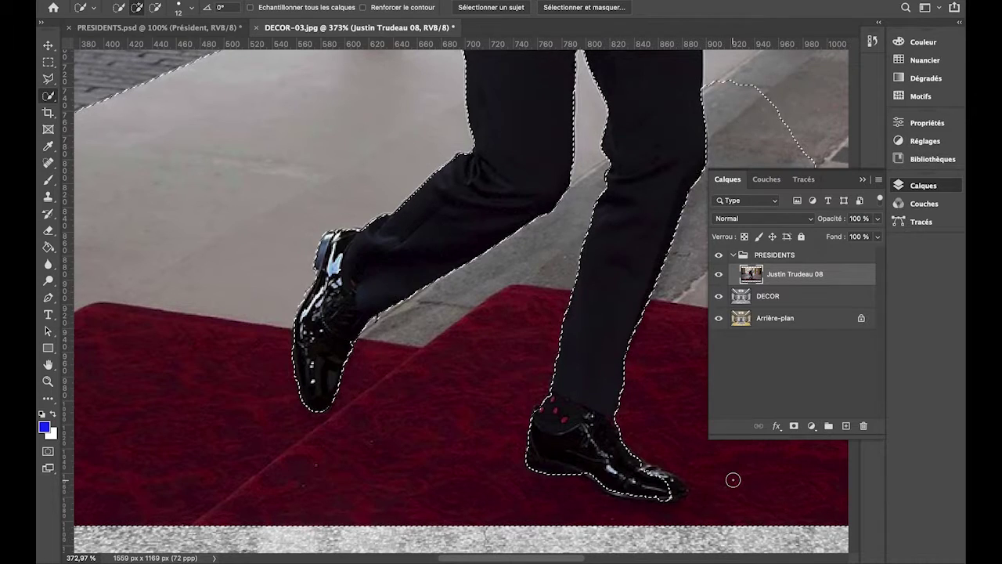
scroll(733, 479, right, 5)
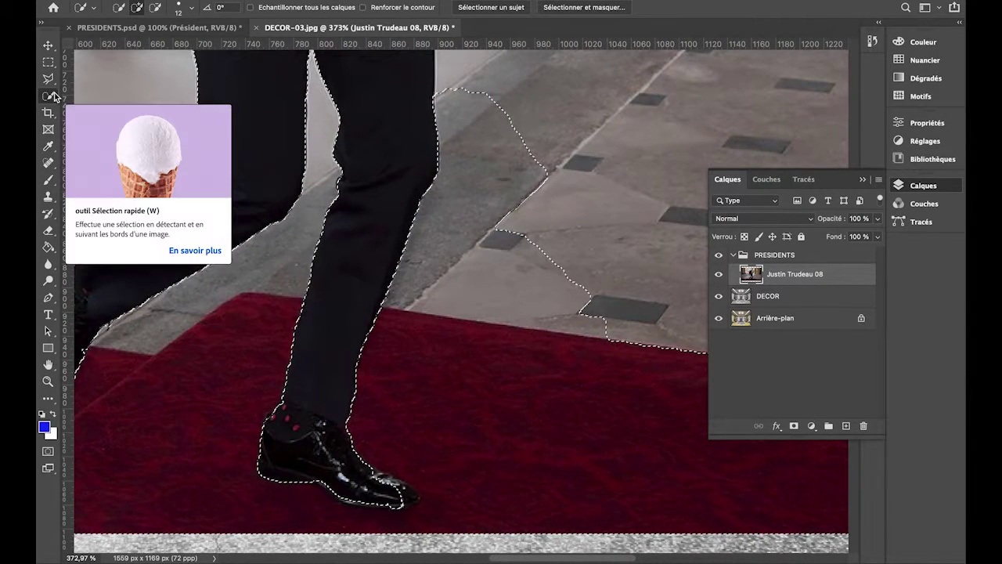
click(155, 8)
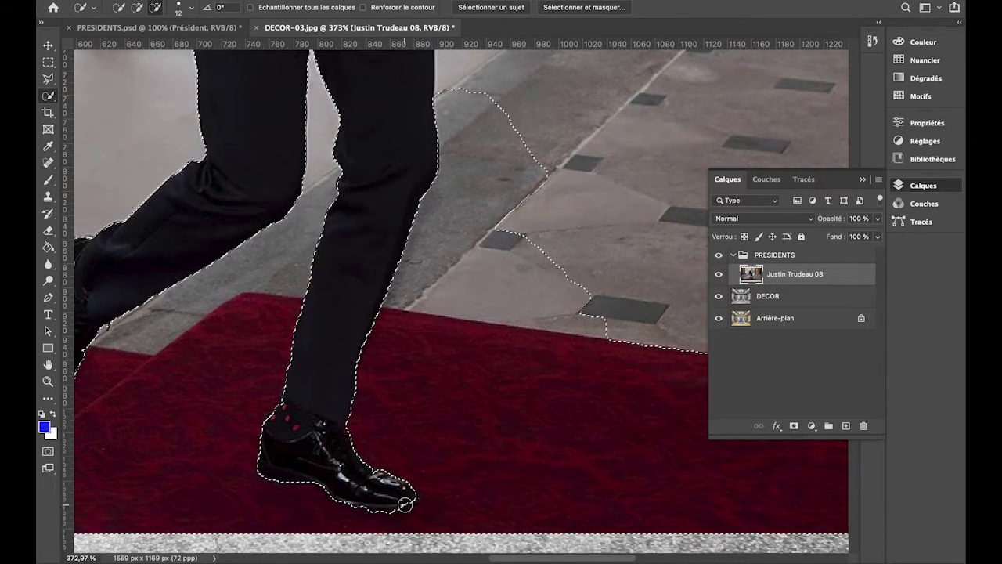
- Add the light paving between the man's thigh and jacket and the stone column's base to the selection
scroll(509, 345, down, 3)
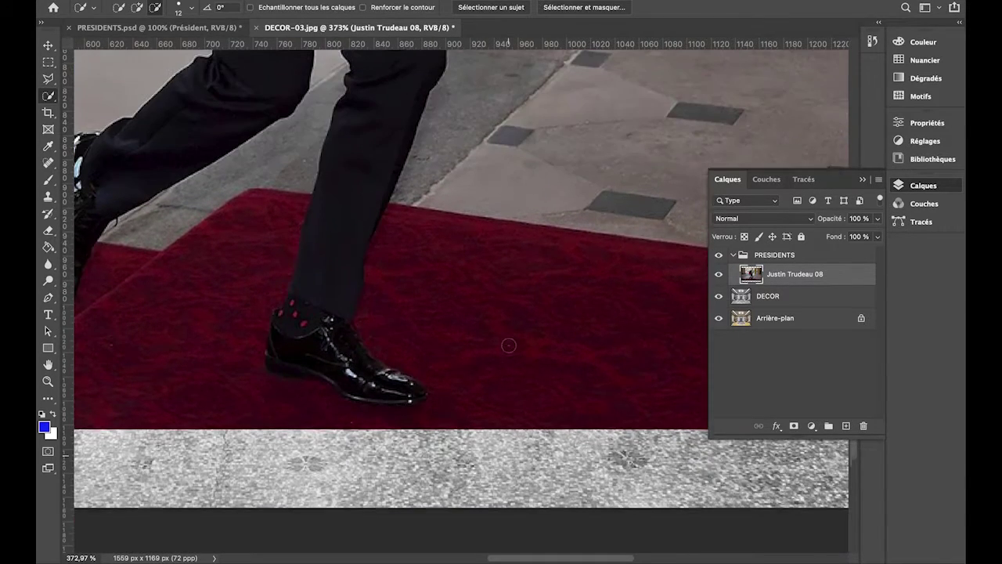
scroll(509, 345, up, 10)
scroll(460, 300, up, 2)
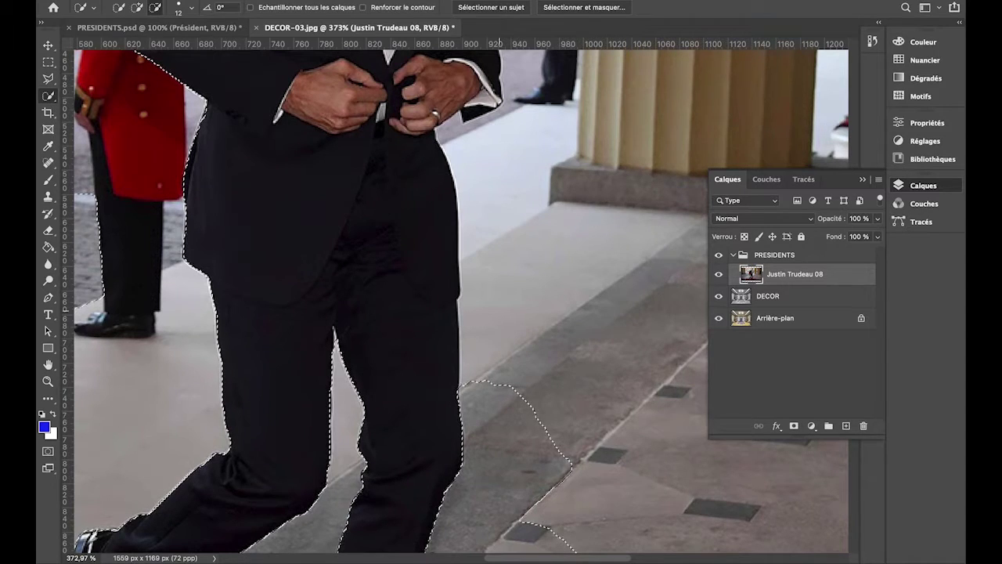
click(136, 7)
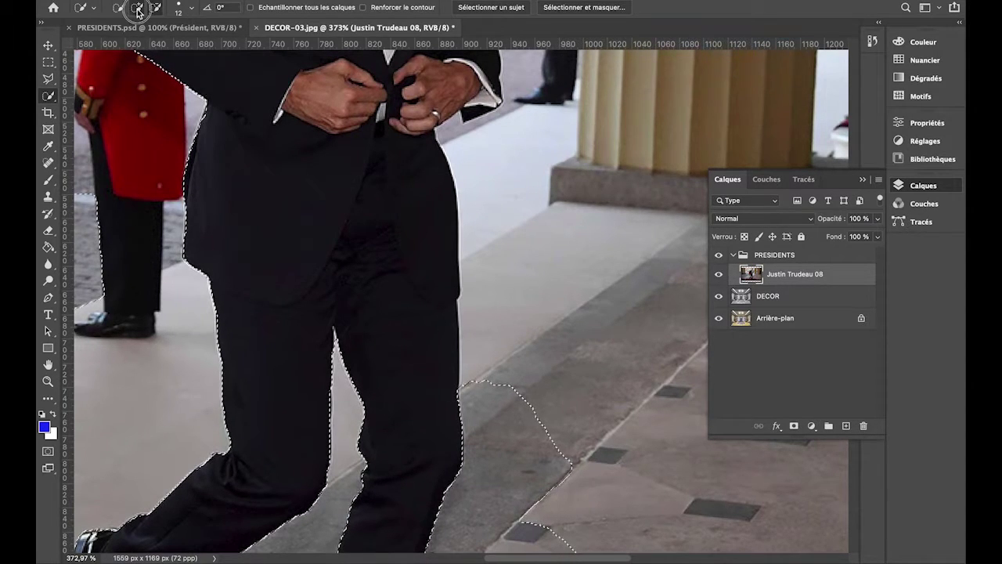
drag(523, 405, 486, 319)
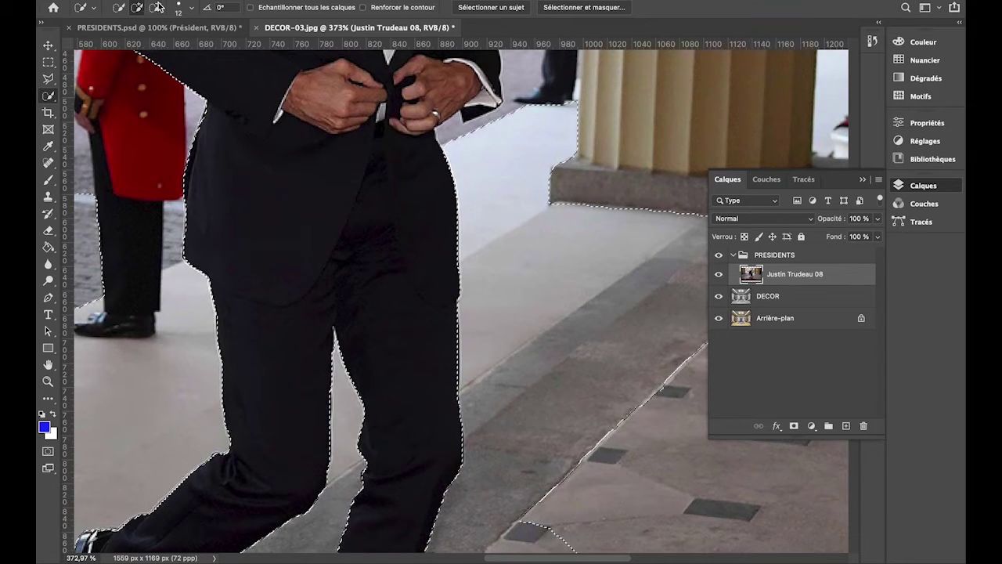
- Add the small background area beneath the man's hand and shirt cuff, beside the jacket, to the selection
right_click(496, 135)
key(Escape)
scroll(496, 134, down, 5)
scroll(497, 135, up, 7)
scroll(496, 134, left, 2)
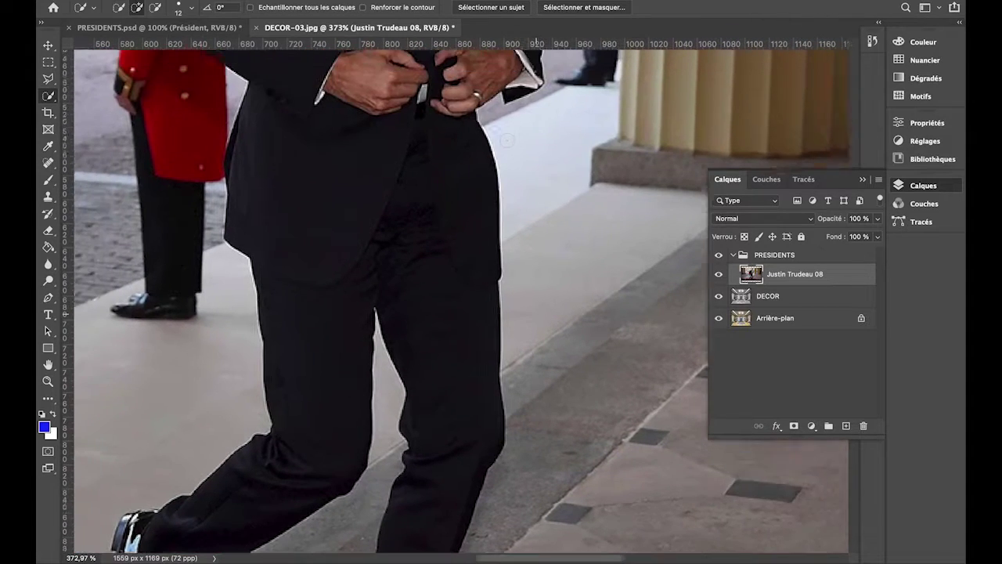
scroll(494, 133, right, 3)
scroll(494, 134, up, 3)
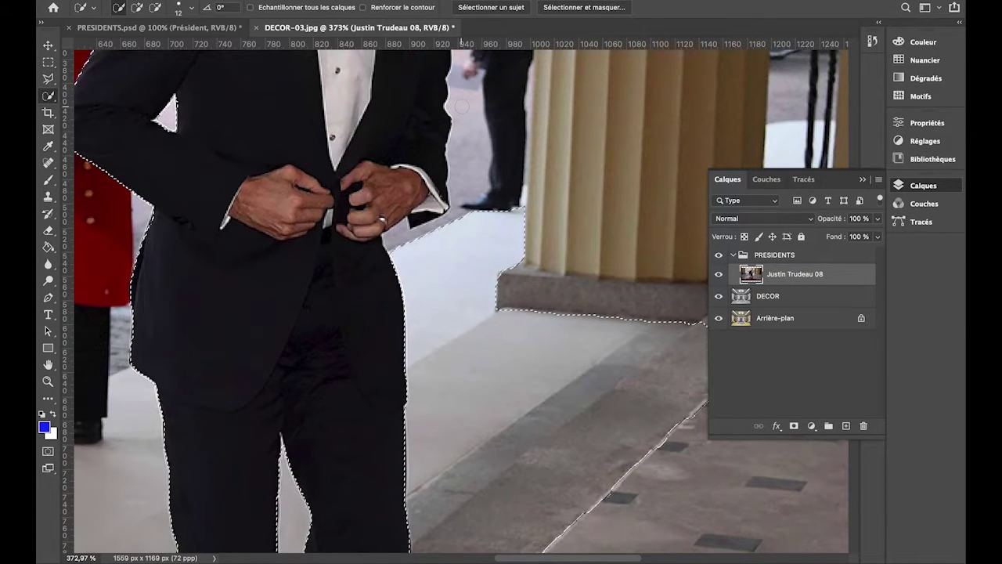
key(alt)
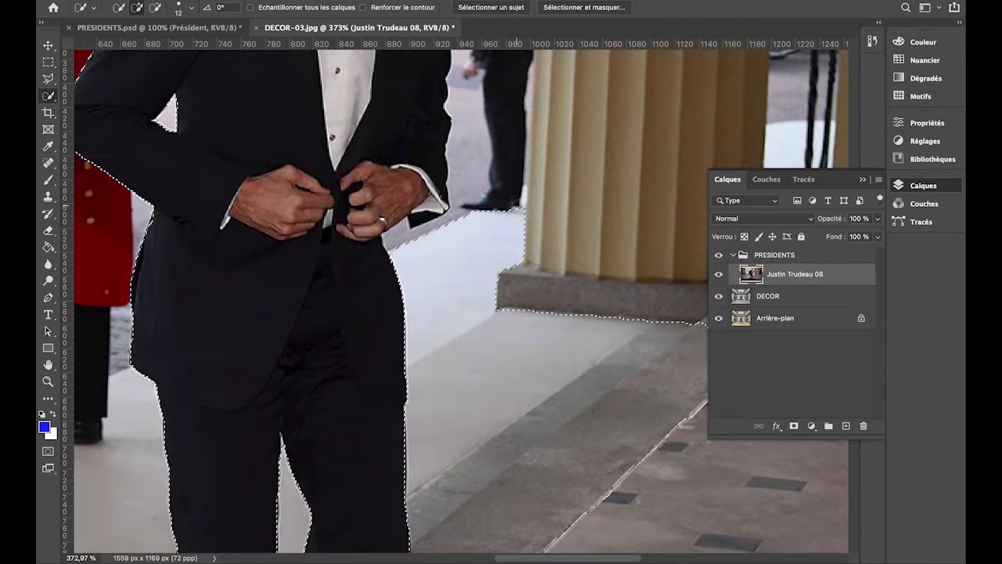
click(400, 236)
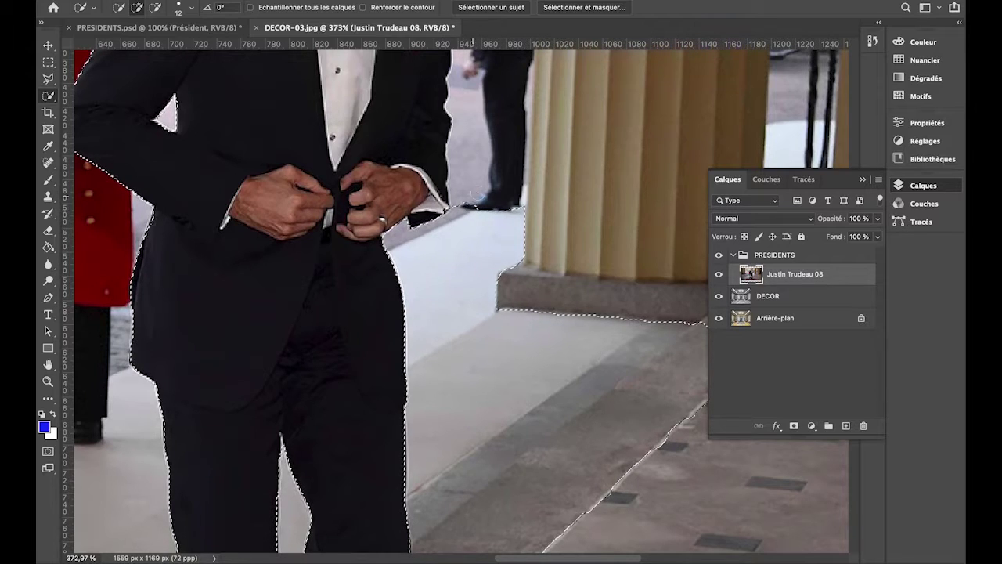
- Add the background beside the man's sleeve, shoulder and head, including the window and wall behind him, to the selection
click(473, 125)
scroll(473, 125, down, 5)
scroll(473, 125, up, 3)
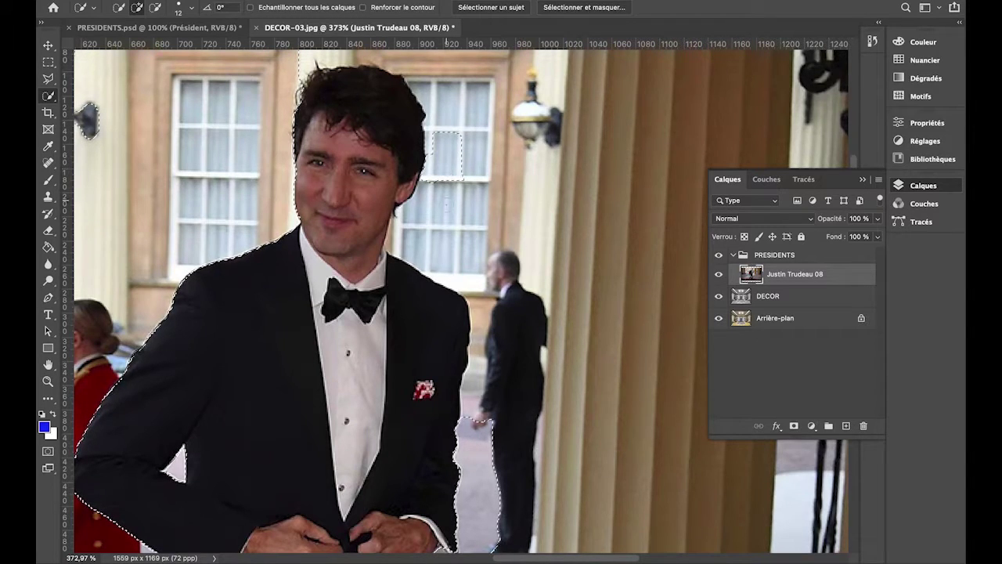
click(440, 211)
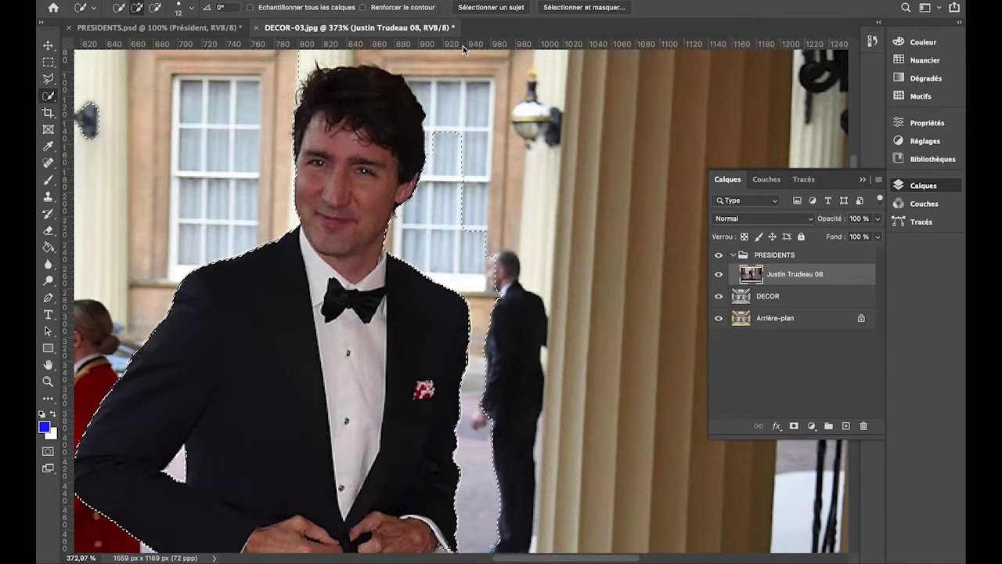
click(436, 87)
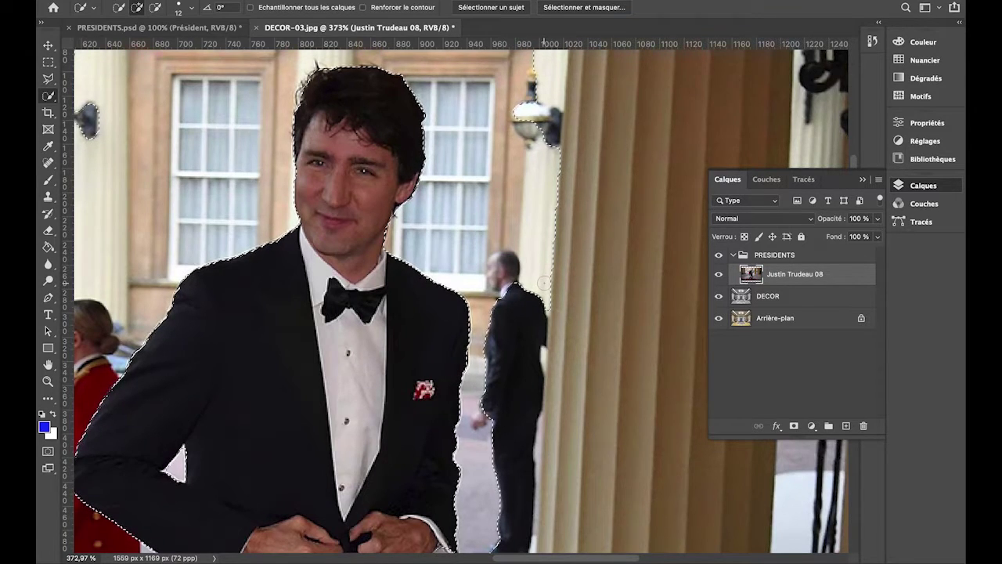
- Add a layer mask from the selection to the Justin Trudeau 08 layer and hide the DECOR and Arrière-plan layers
scroll(526, 191, down, 3)
scroll(544, 282, down, 3)
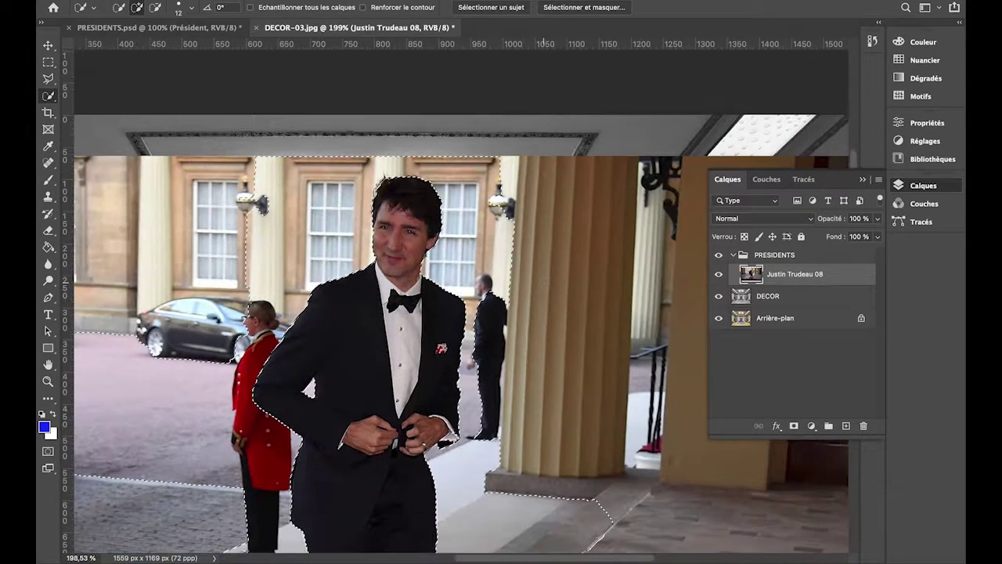
scroll(543, 282, down, 5)
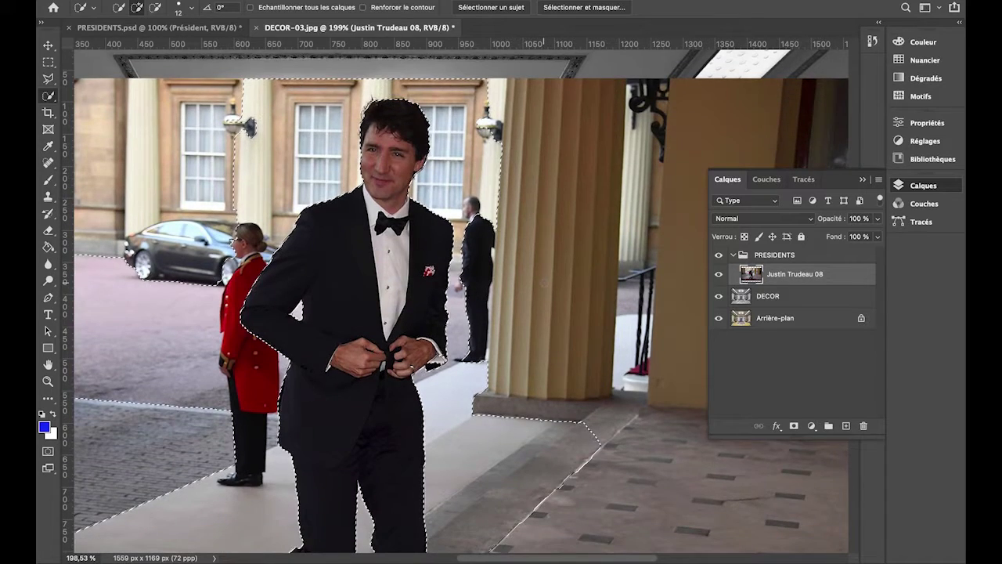
scroll(543, 282, down, 2)
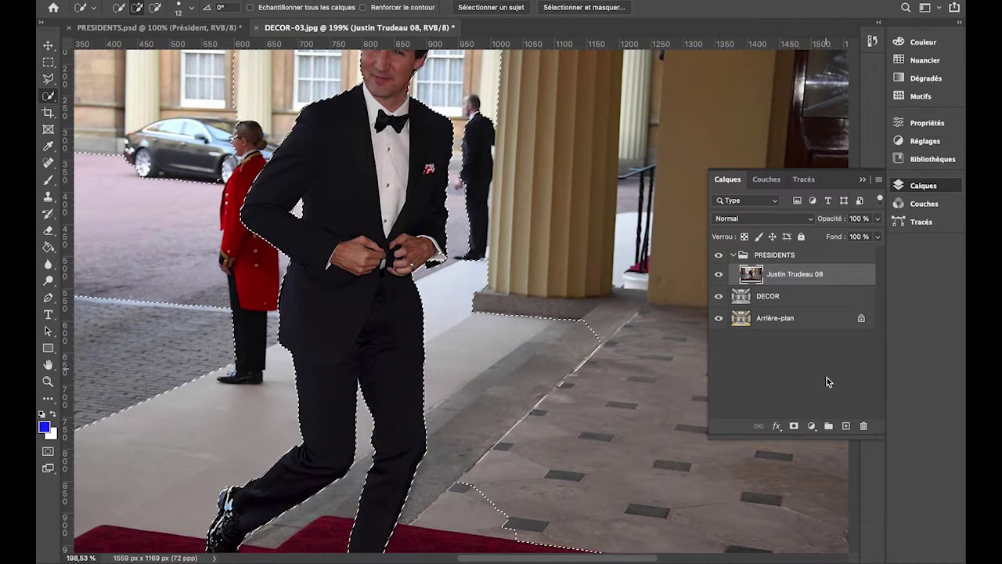
click(794, 426)
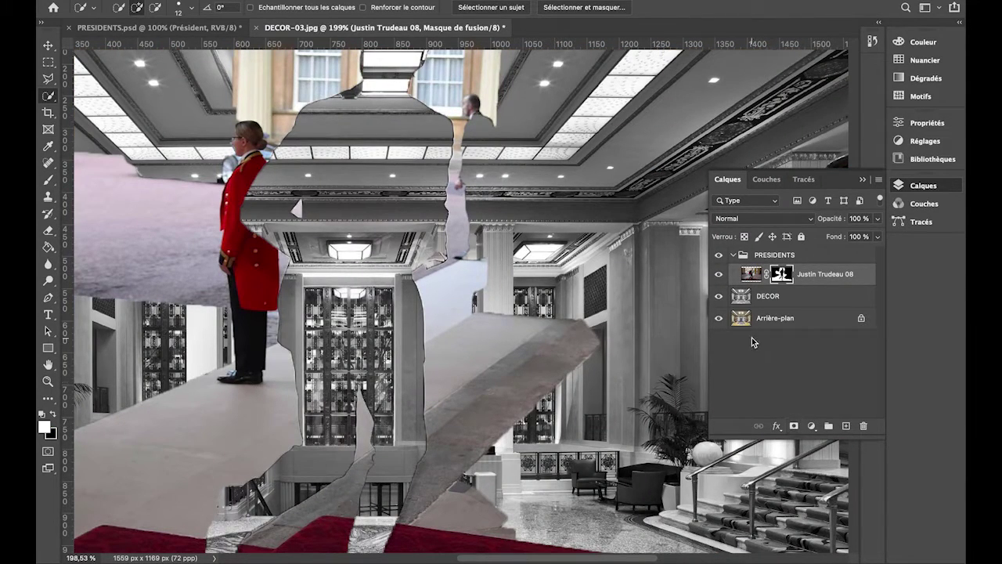
click(720, 297)
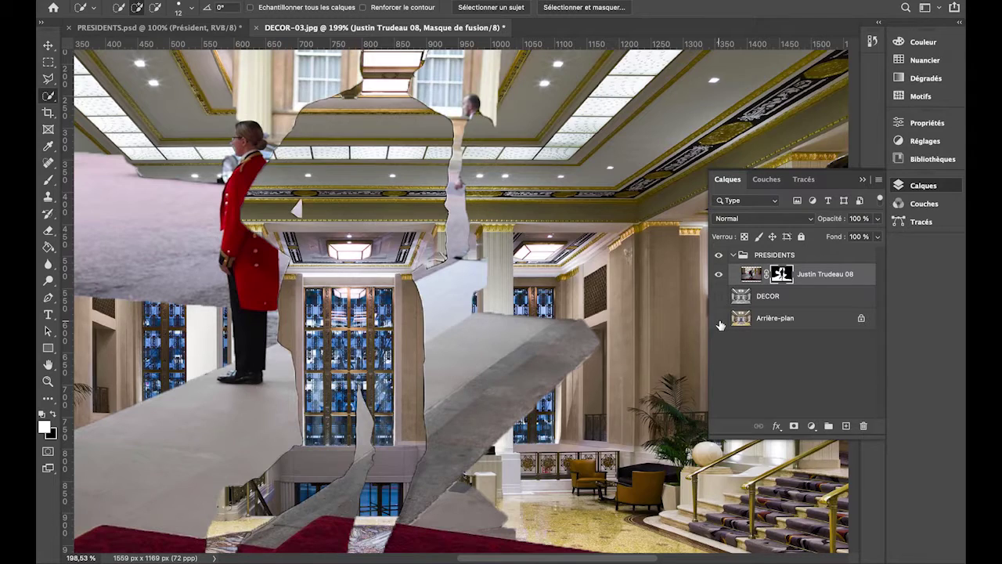
click(720, 319)
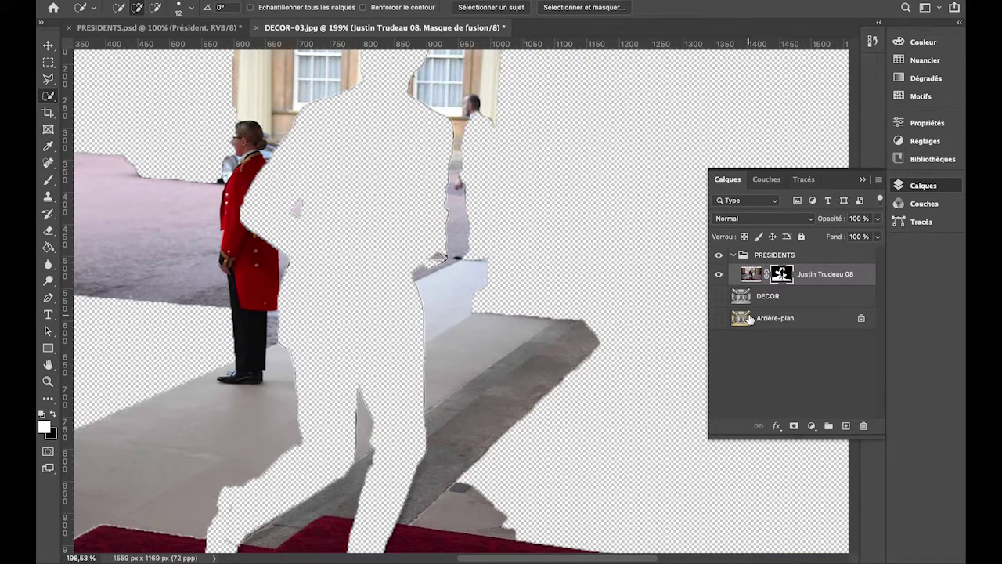